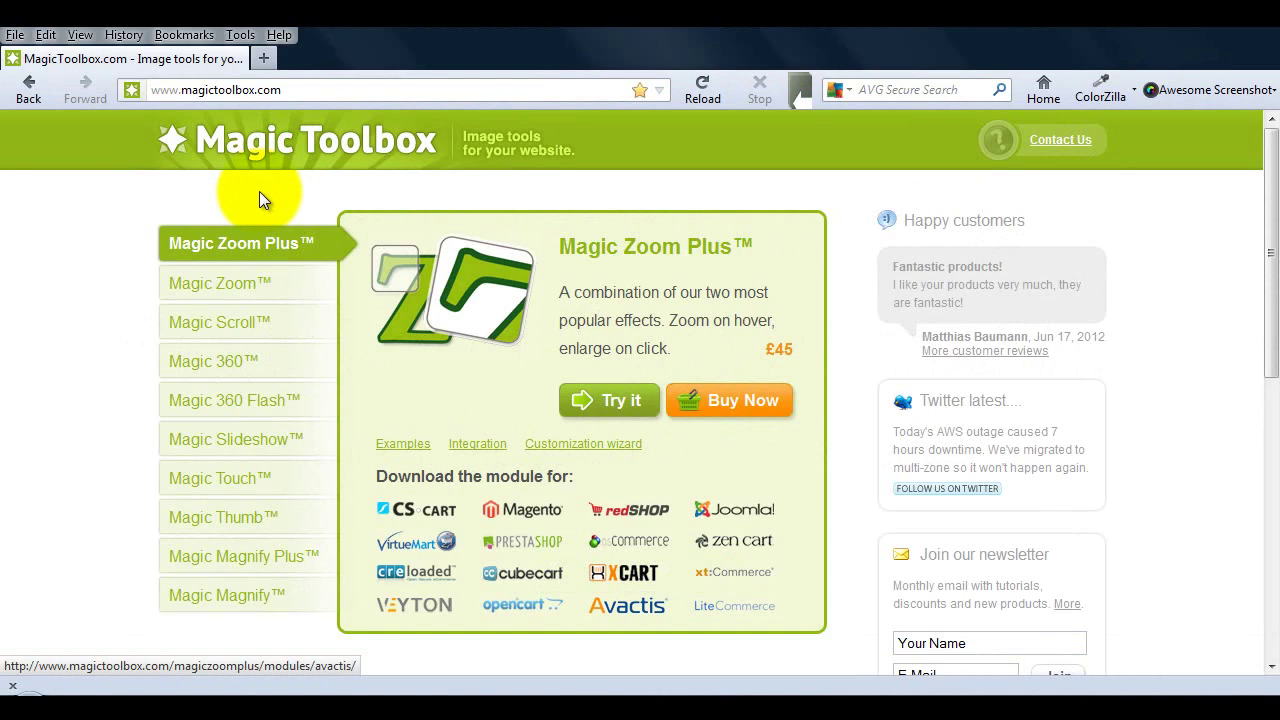
- Go from Magic Zoom to Magic Zoom Plus and open then close the shoe's full-screen view
click(238, 290)
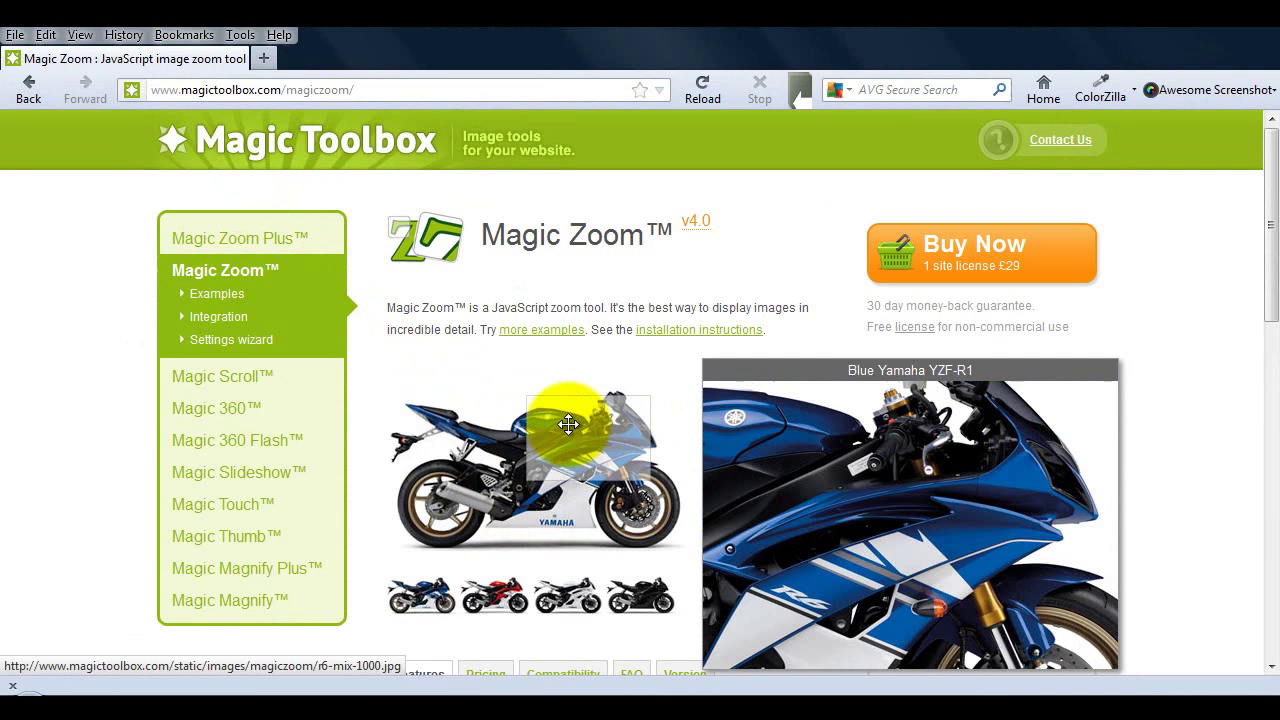
click(266, 240)
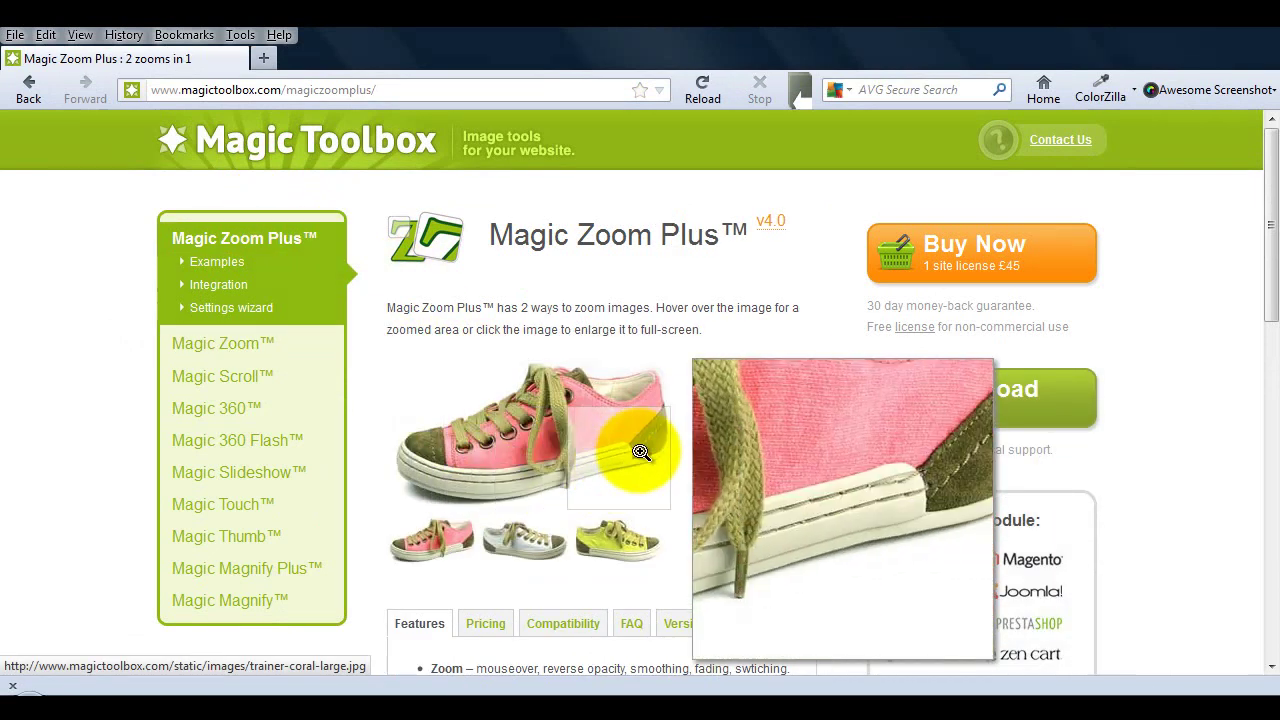
click(544, 420)
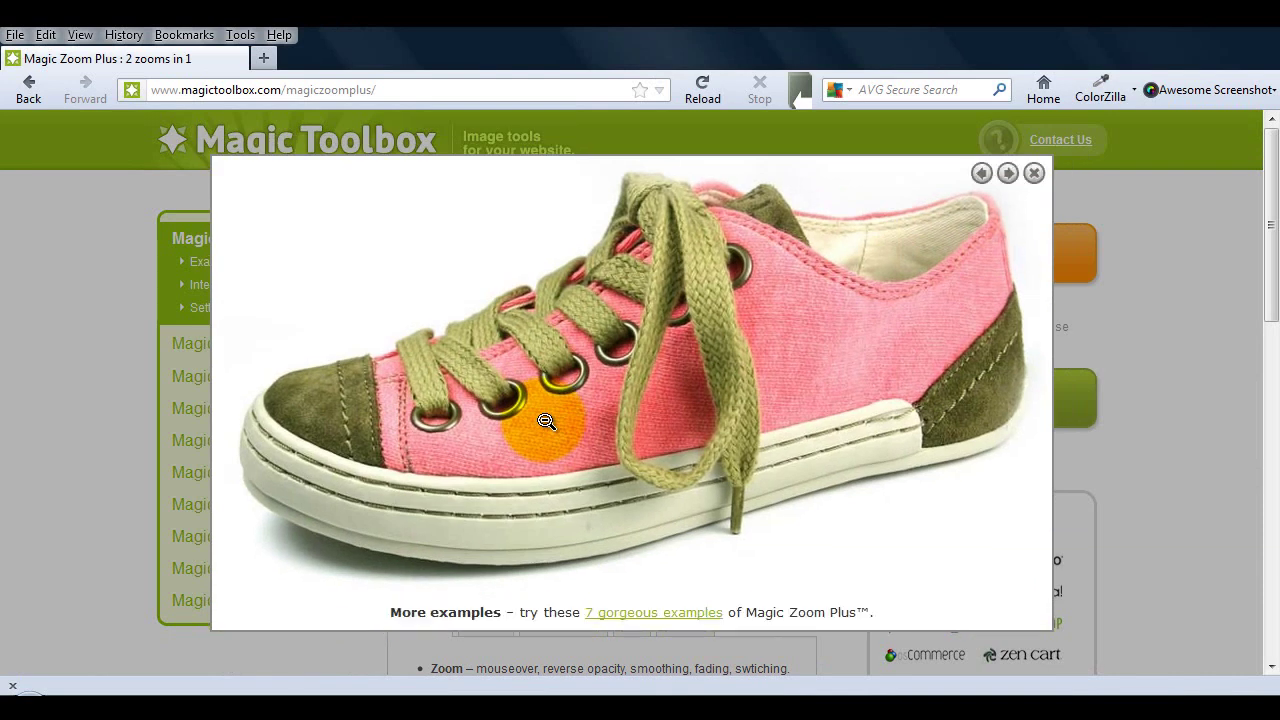
click(546, 421)
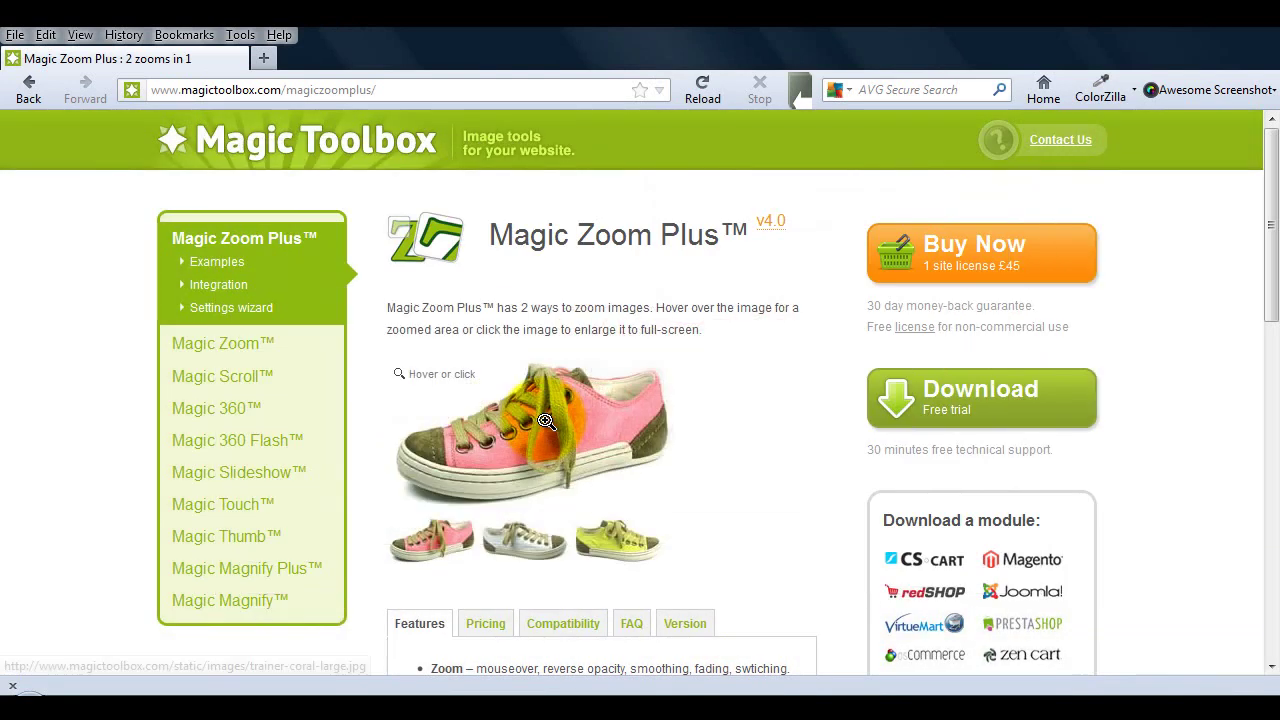
- Save the Magic Zoom Plus PrestaShop module zip file to disk
scroll(801, 435, down, 2)
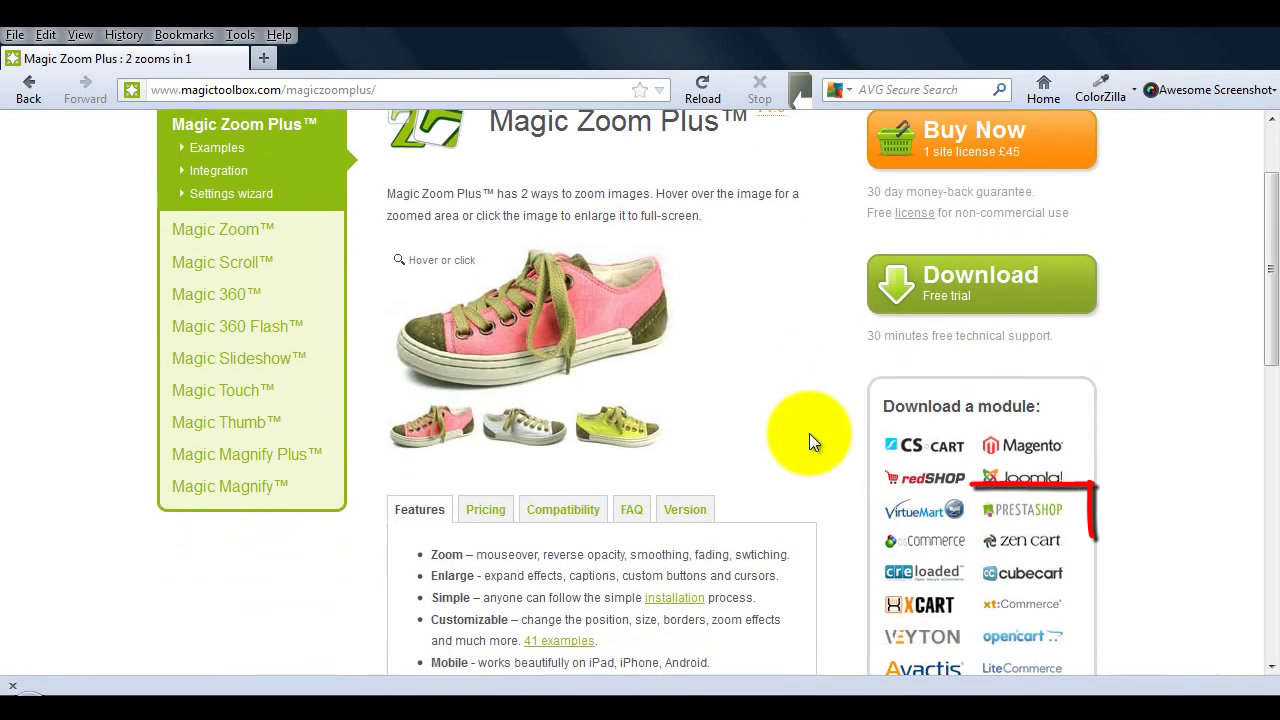
click(1029, 511)
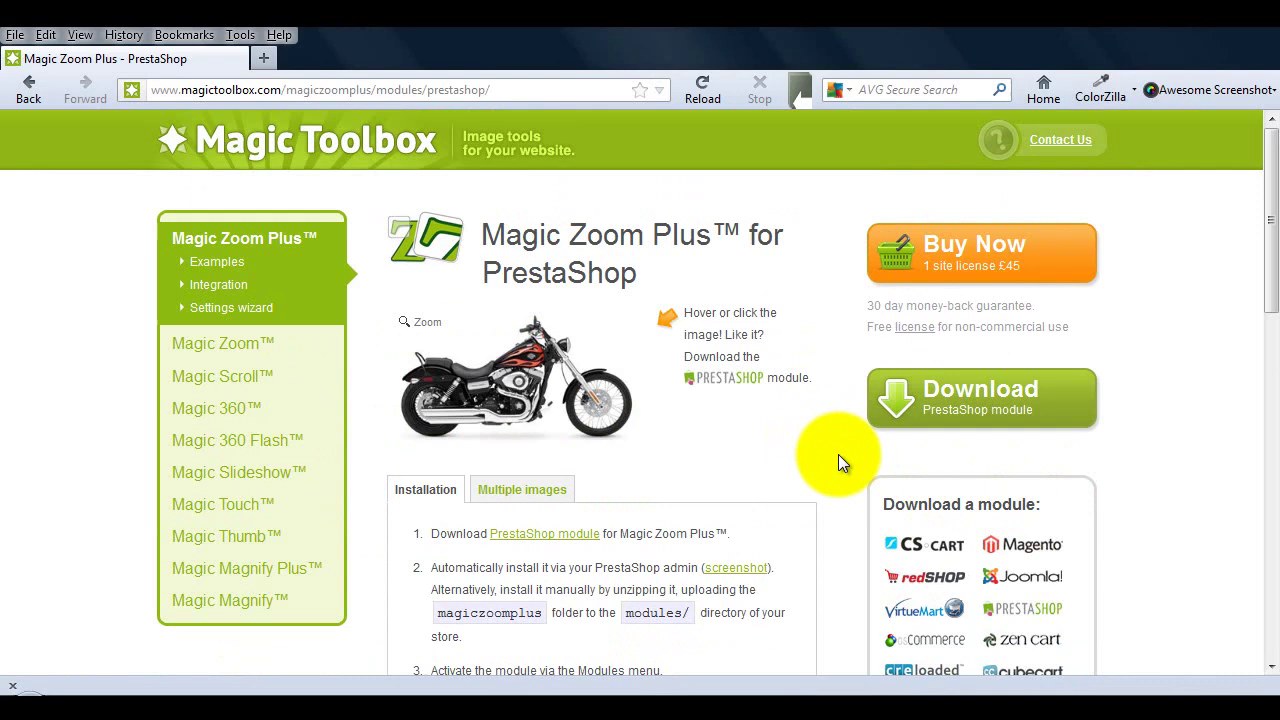
click(987, 404)
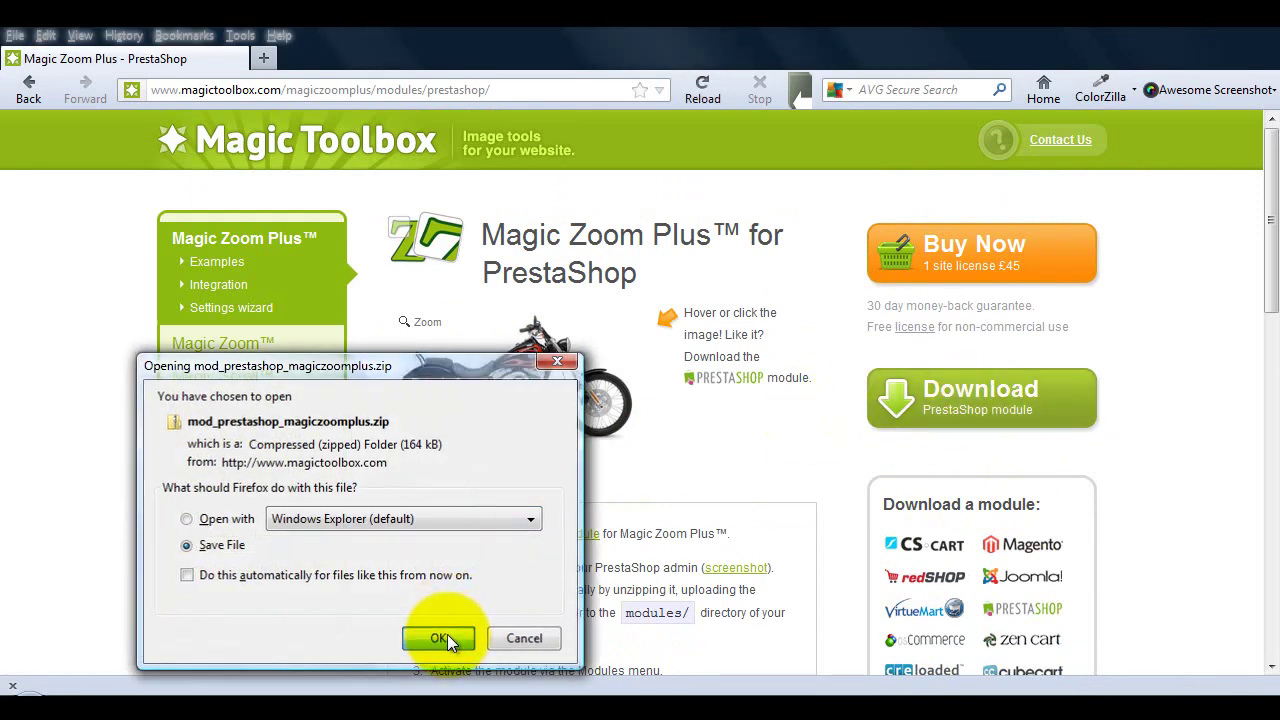
click(438, 637)
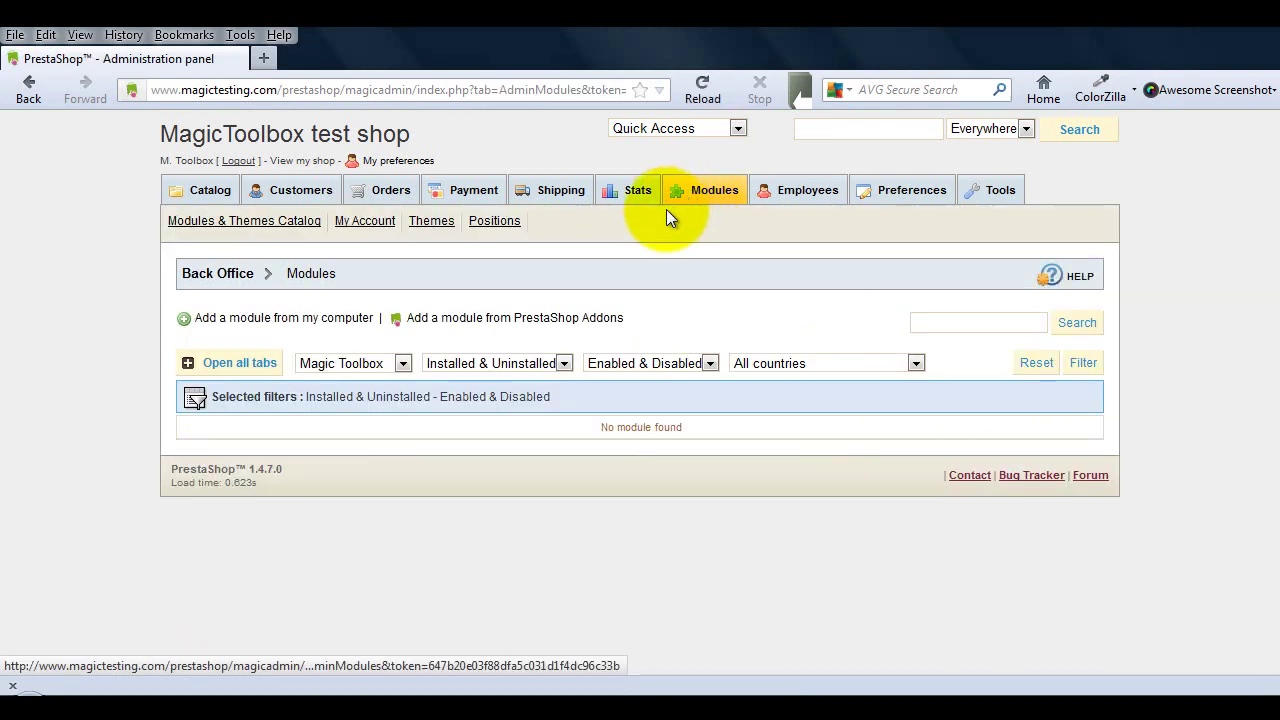
- Upload mod_prestashop_magiczoomplus.zip from the Downloads folder as a new module
click(303, 320)
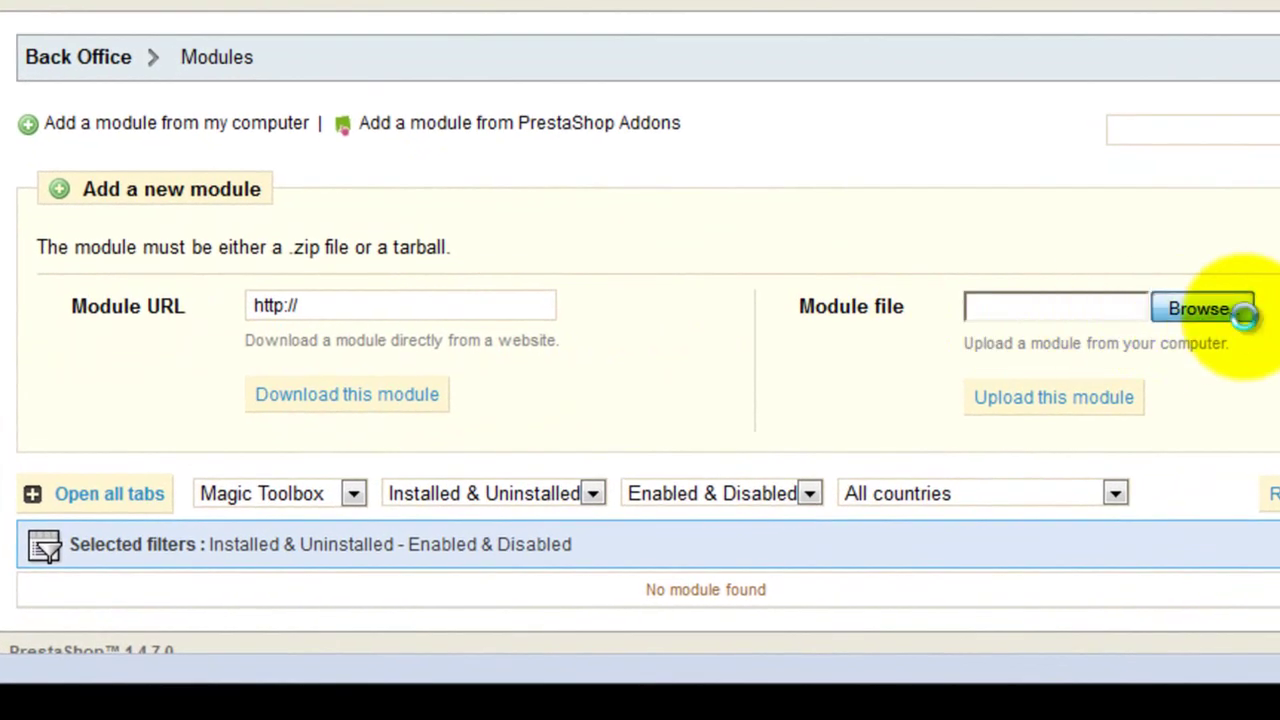
click(1240, 312)
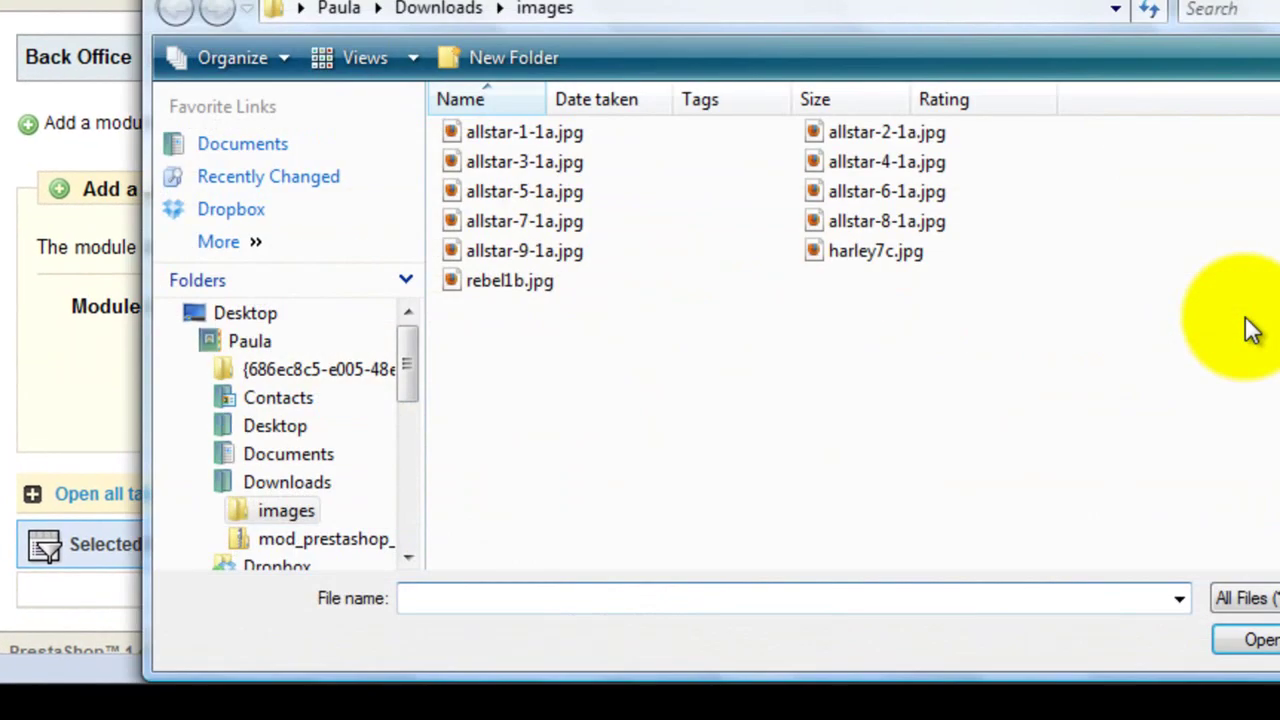
click(310, 486)
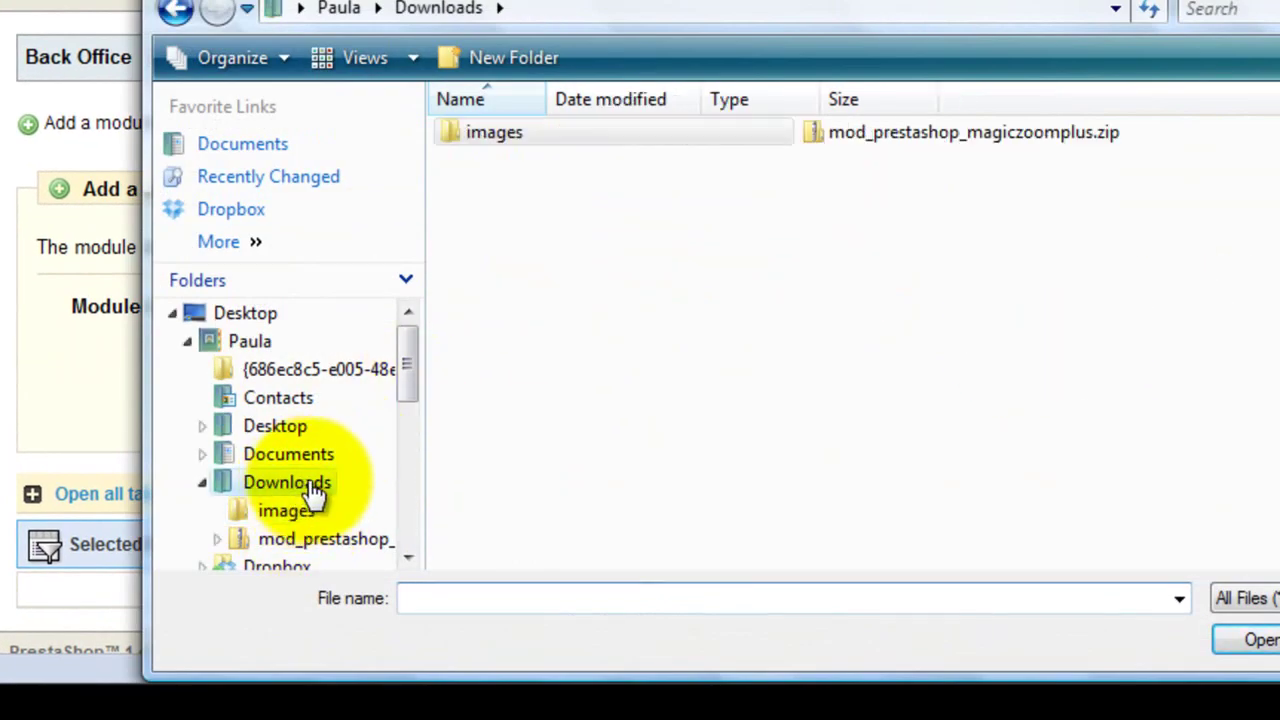
click(934, 133)
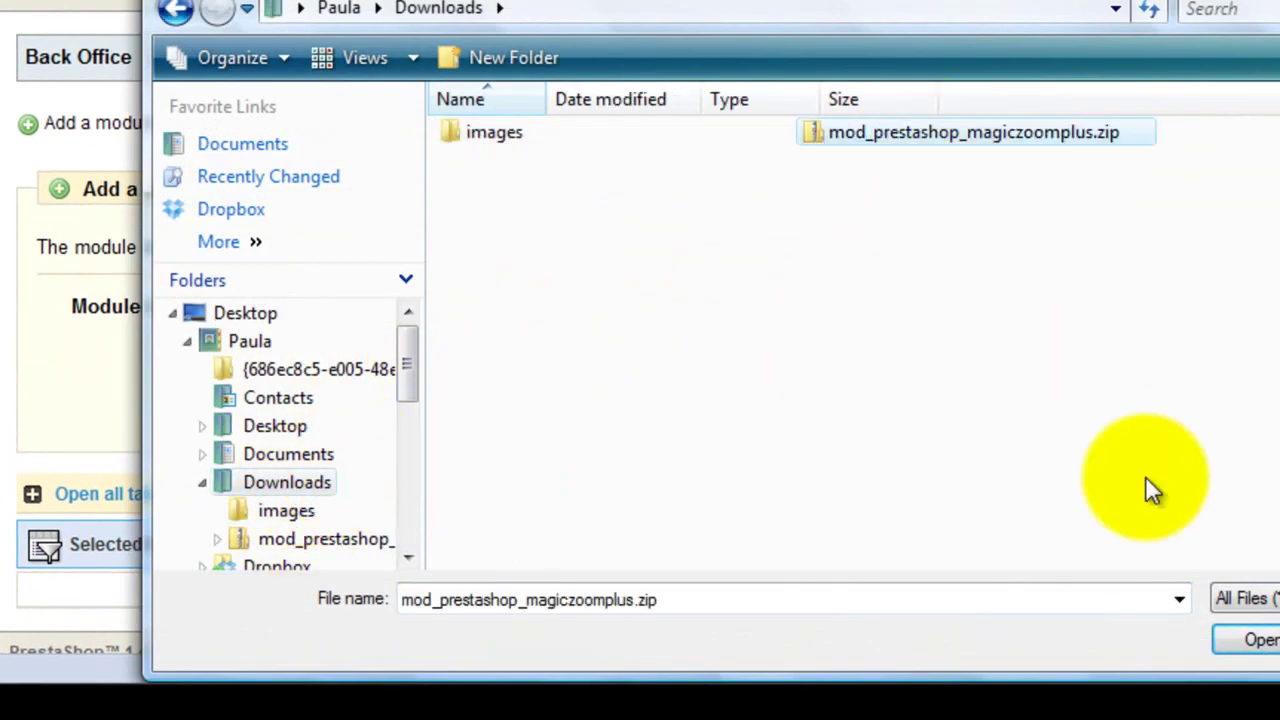
click(1262, 642)
click(1040, 398)
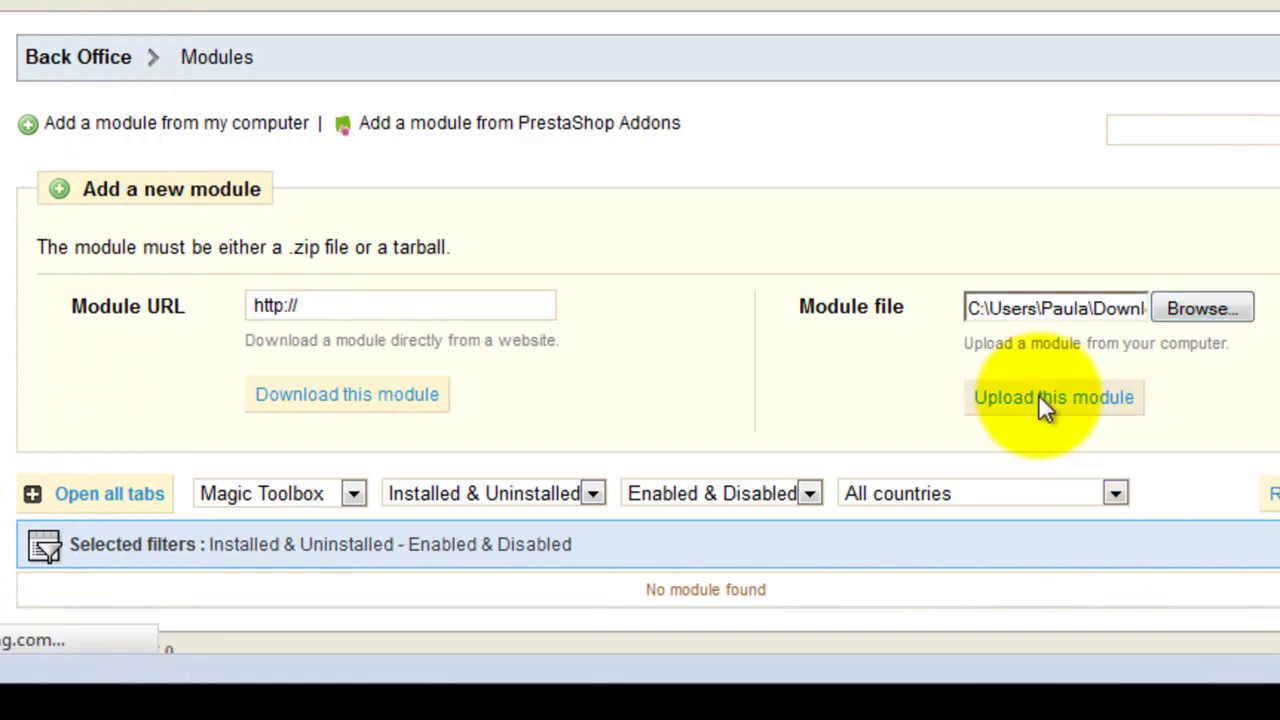
- Install Magic Zoom Plus from the Other Modules list
scroll(1037, 408, down, 2)
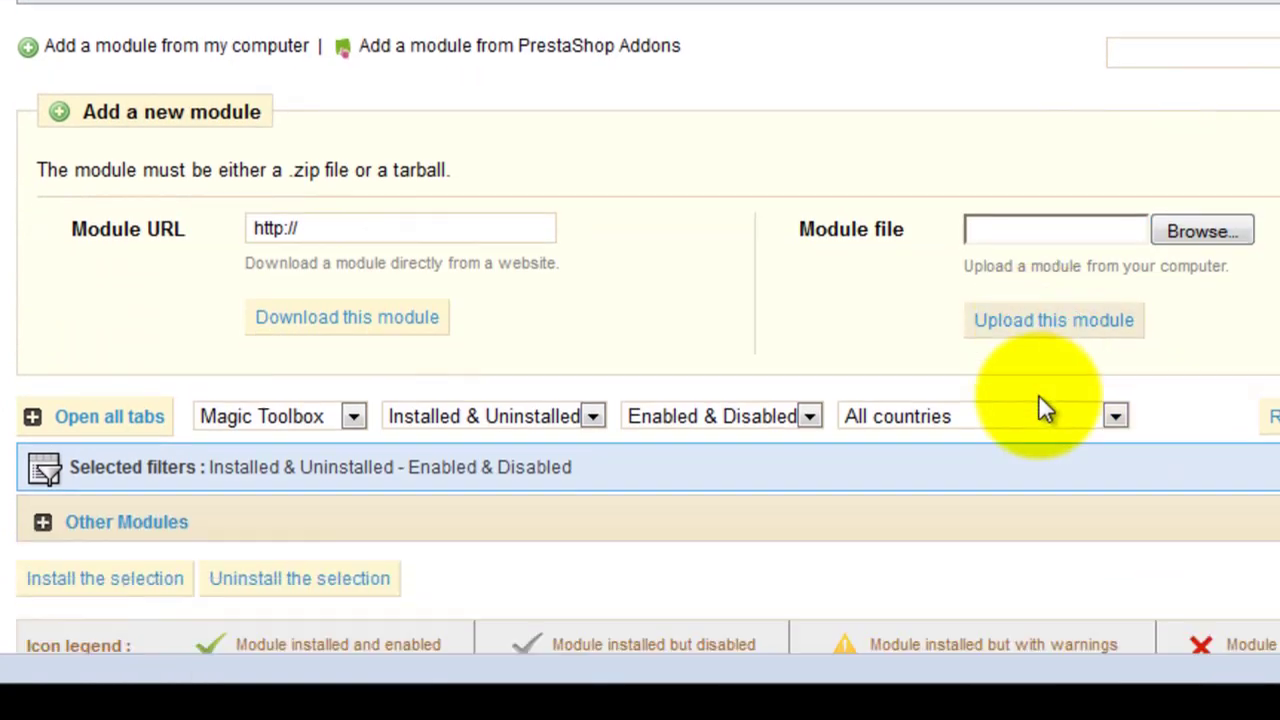
scroll(663, 408, down, 2)
click(147, 440)
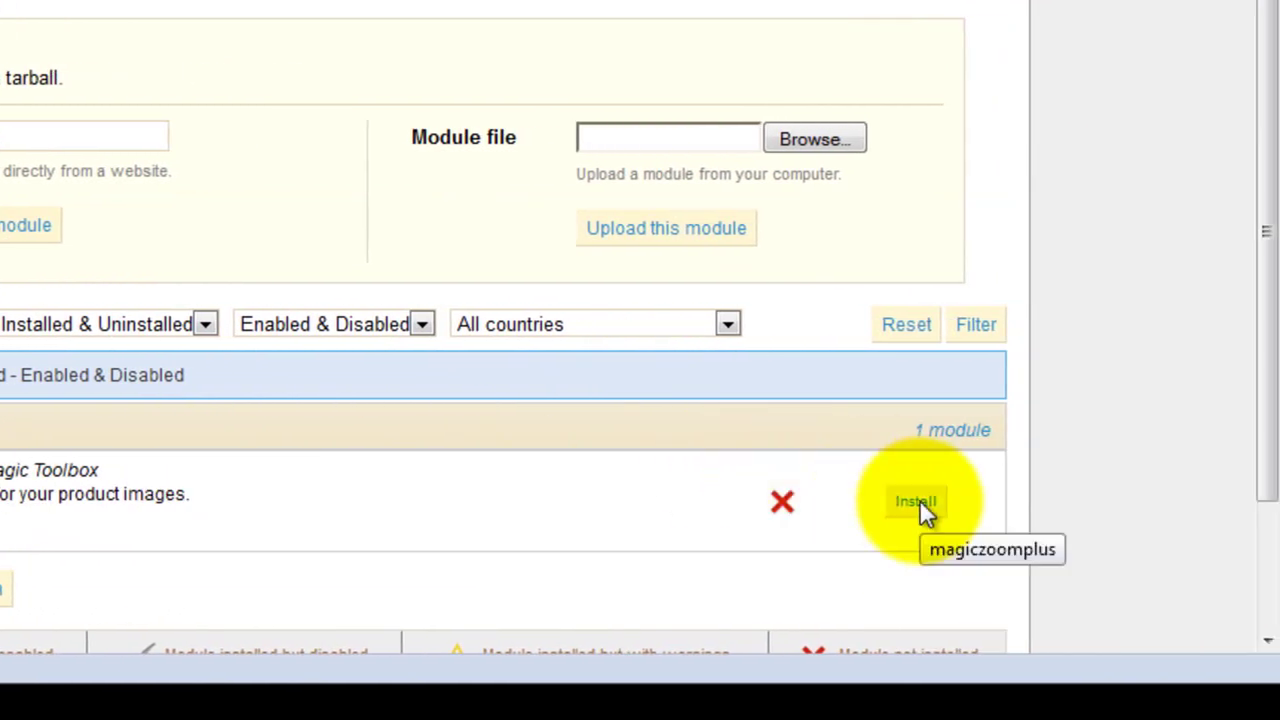
click(919, 499)
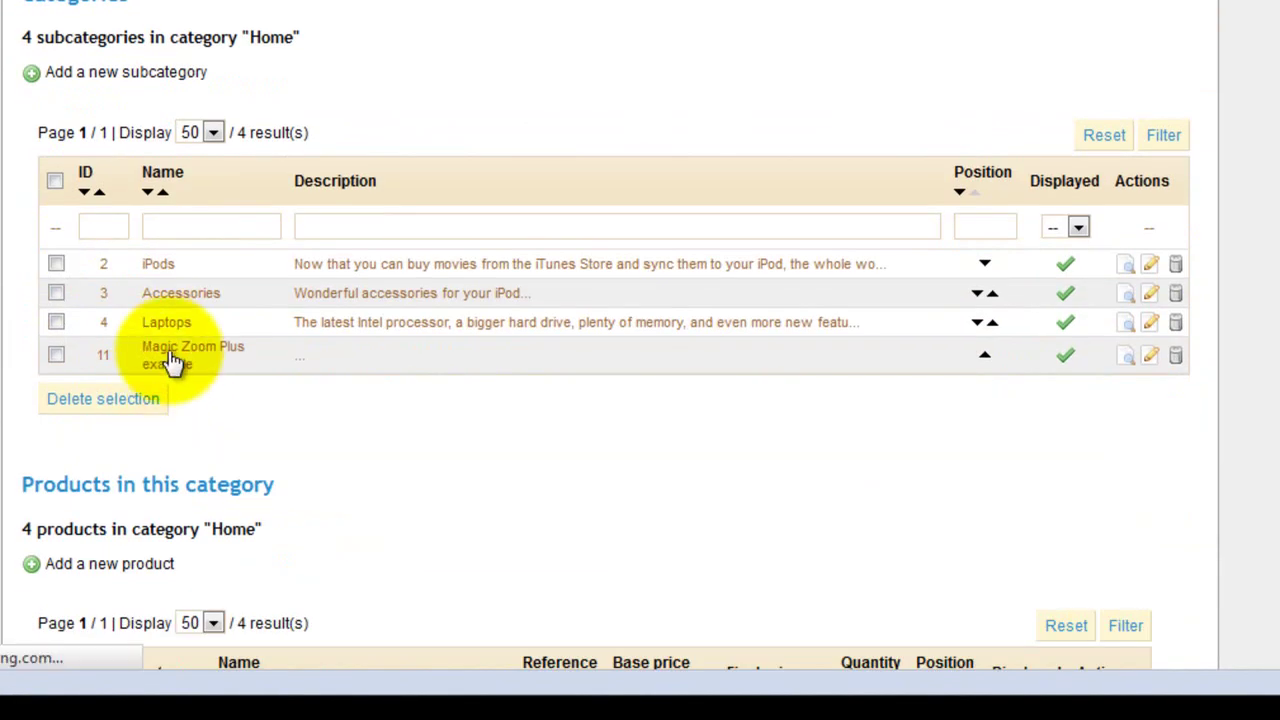
- Add a new product named 'Bike' under the Magic Zoom Plus example category and save it
click(172, 360)
scroll(160, 330, down, 3)
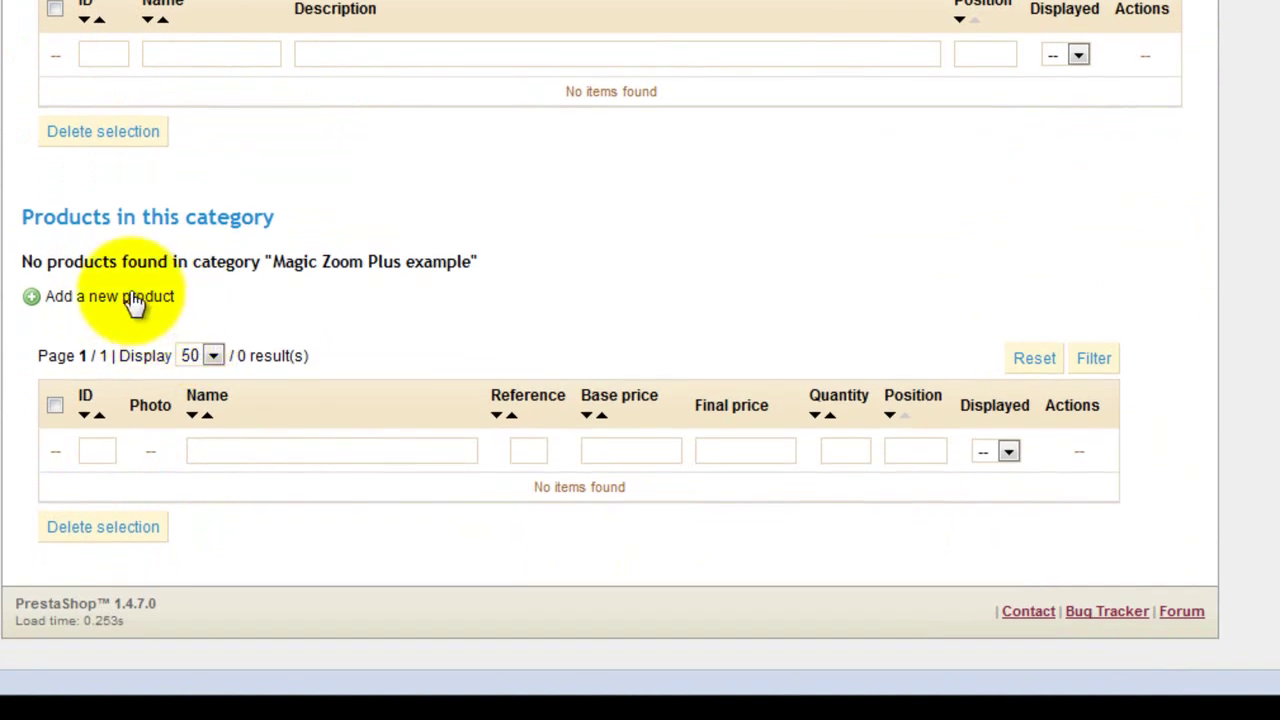
click(135, 300)
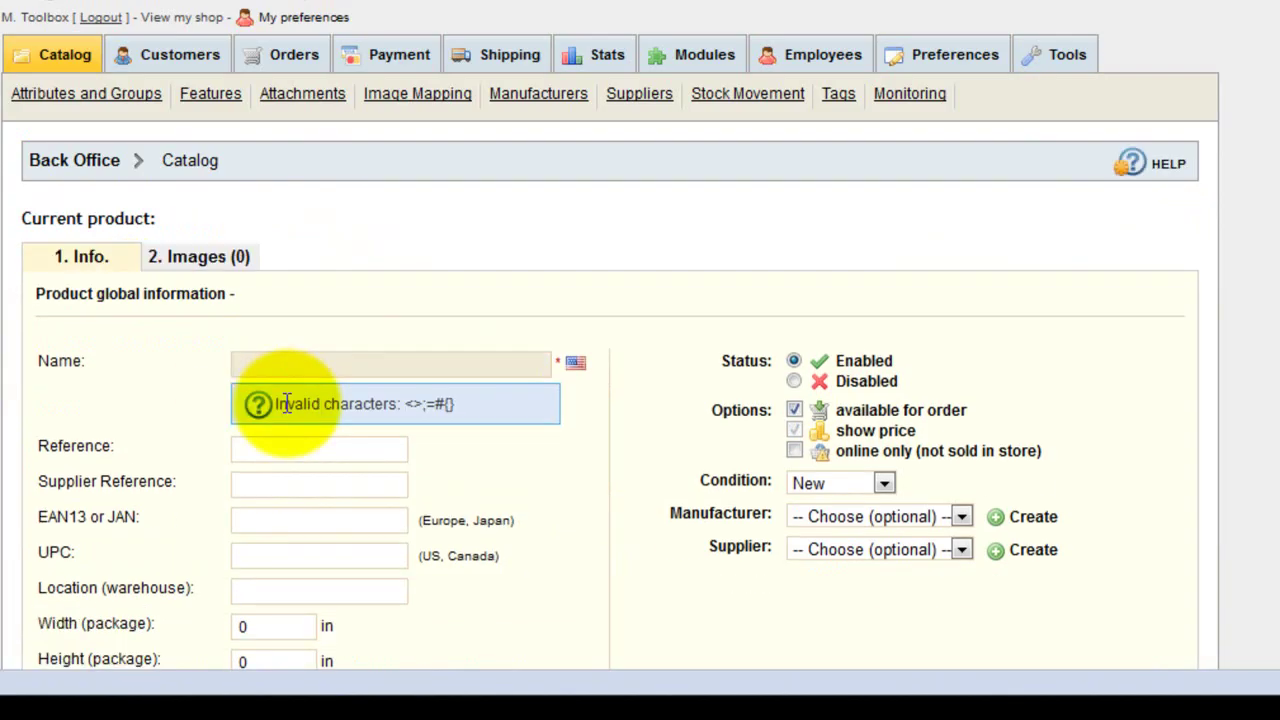
text(Bike)
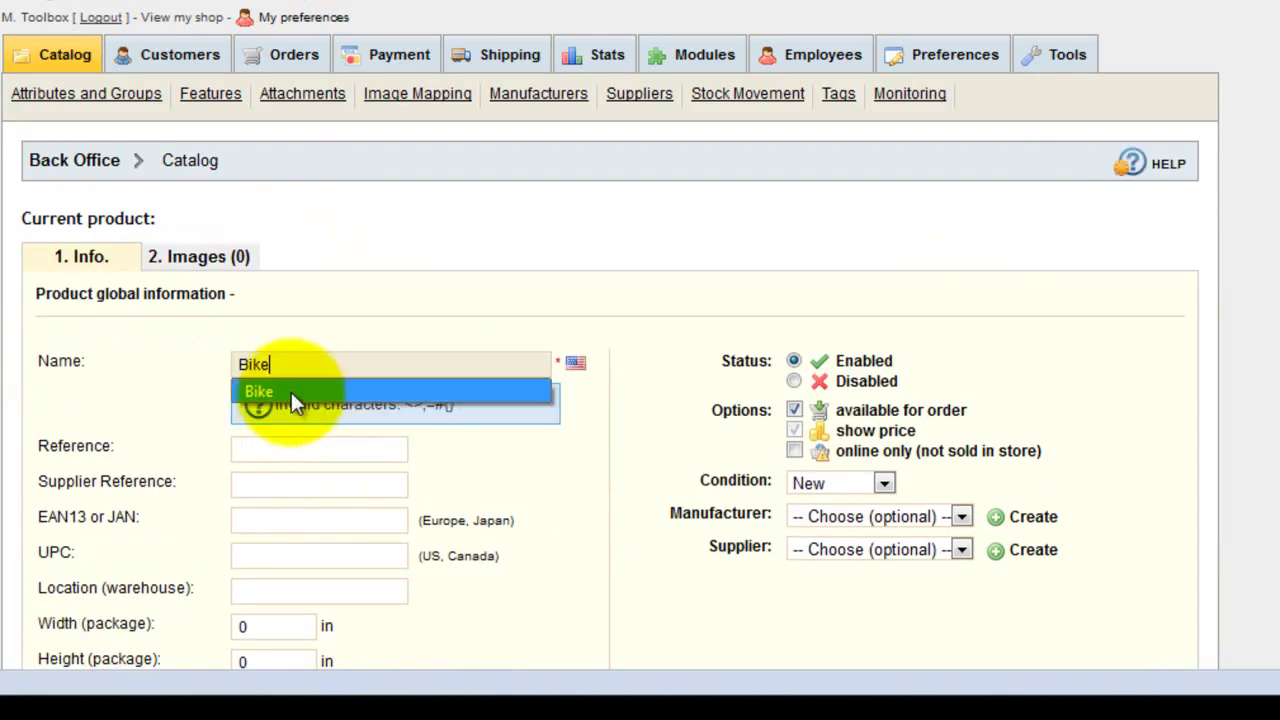
click(270, 391)
scroll(180, 390, down, 6)
scroll(196, 386, down, 5)
scroll(300, 360, down, 10)
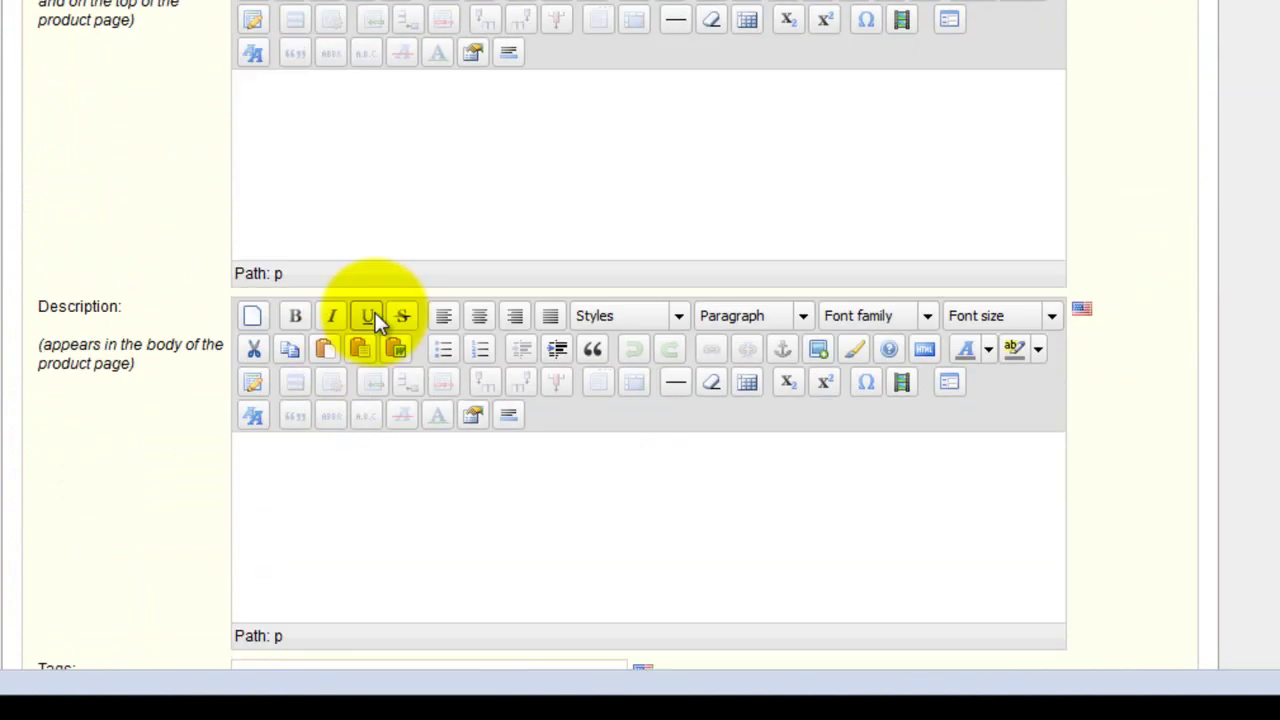
scroll(450, 370, down, 10)
click(633, 385)
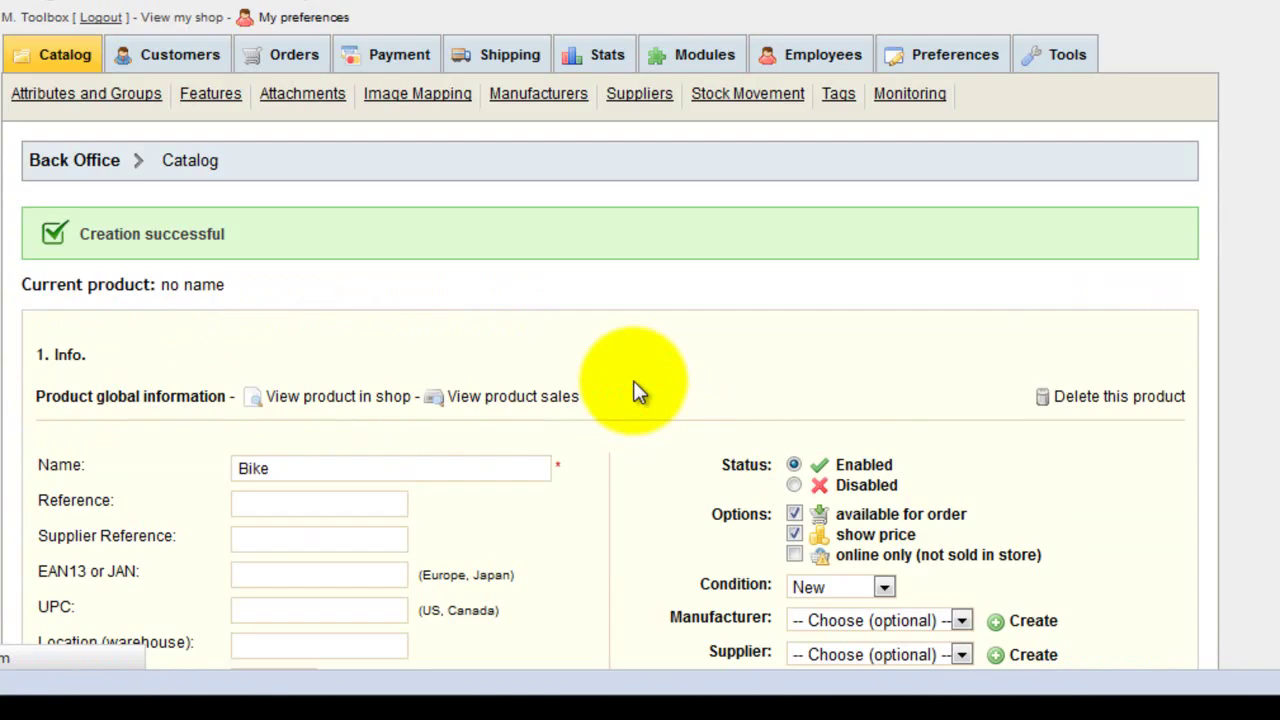
- Upload images\harley7c.jpg as Bike's product image, then reload the shop front
click(214, 326)
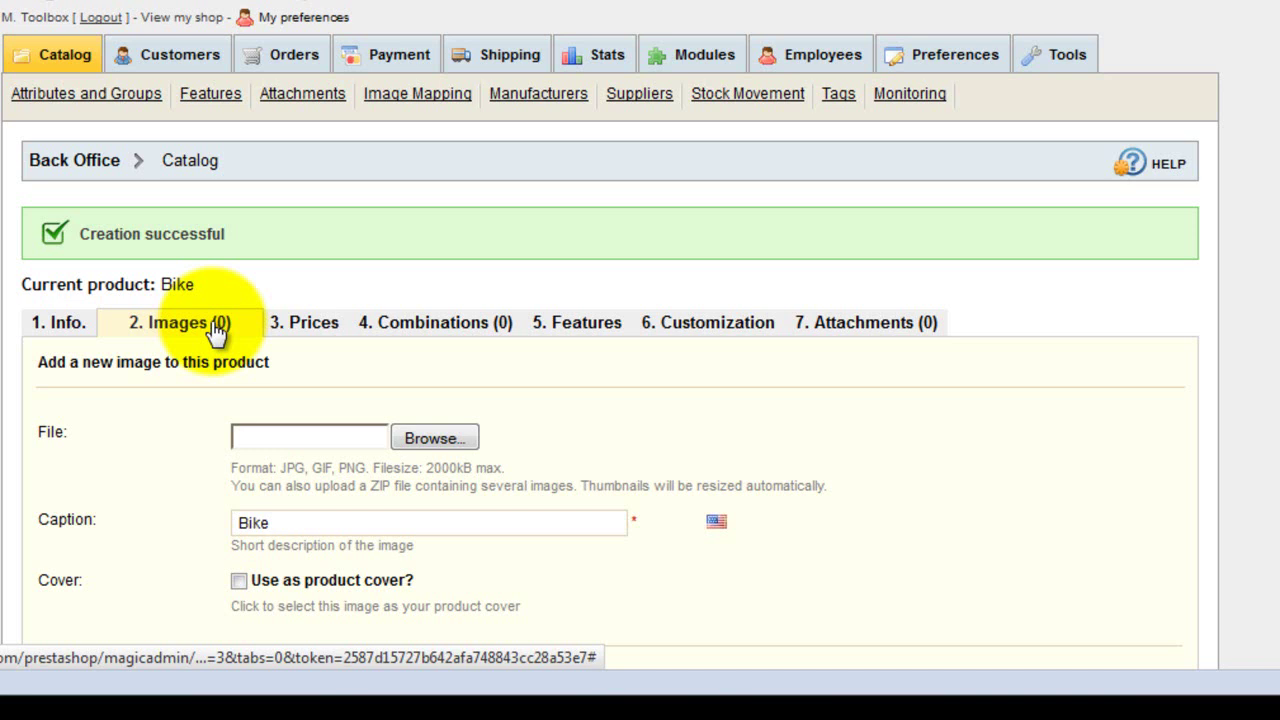
click(451, 438)
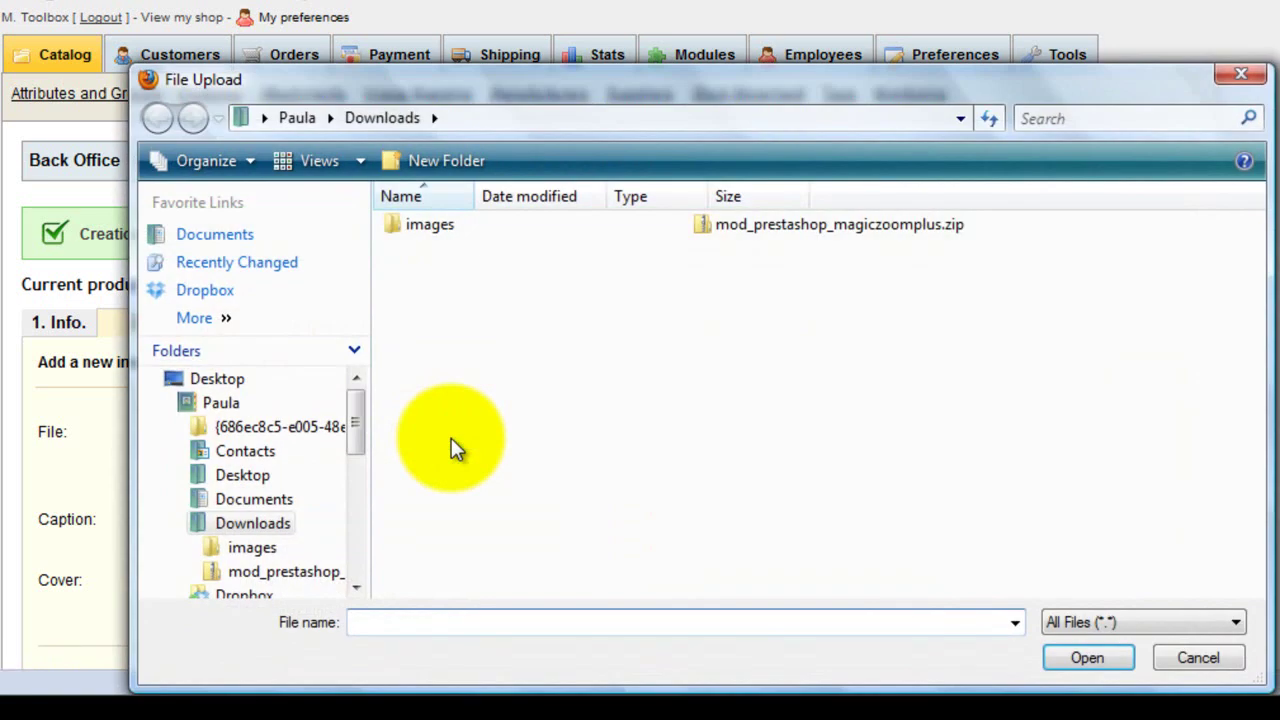
double_click(432, 226)
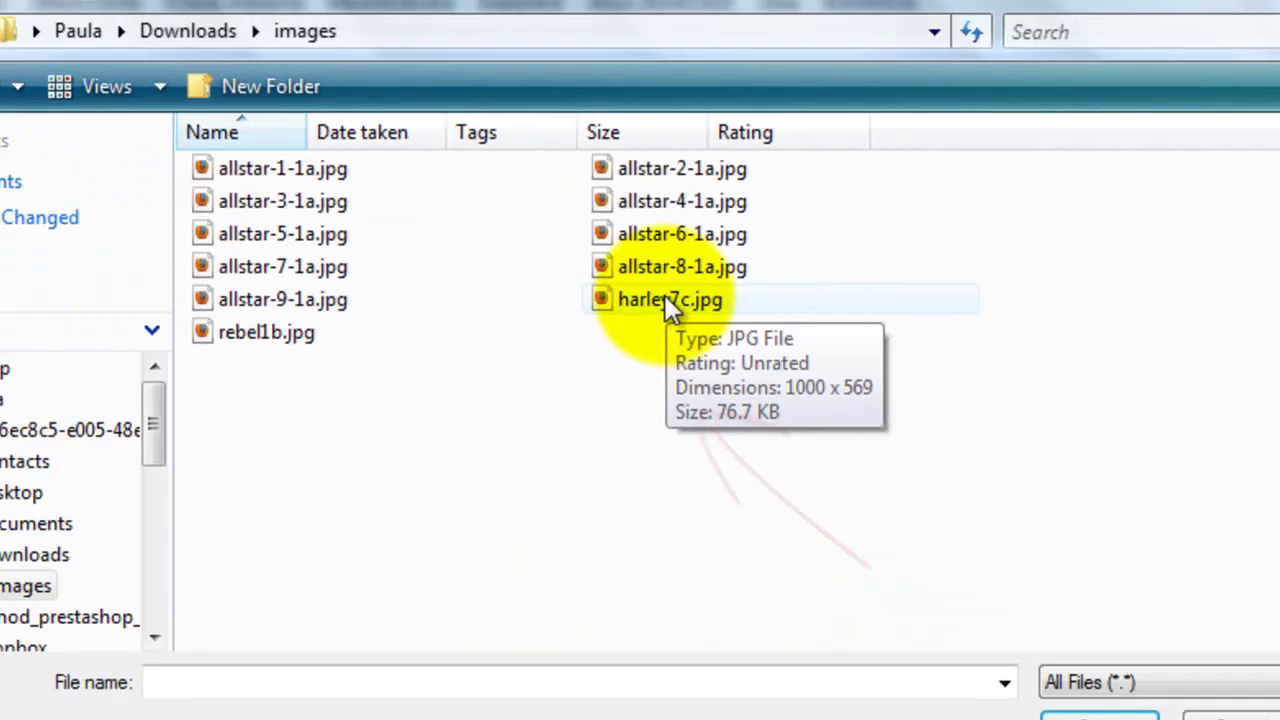
click(755, 325)
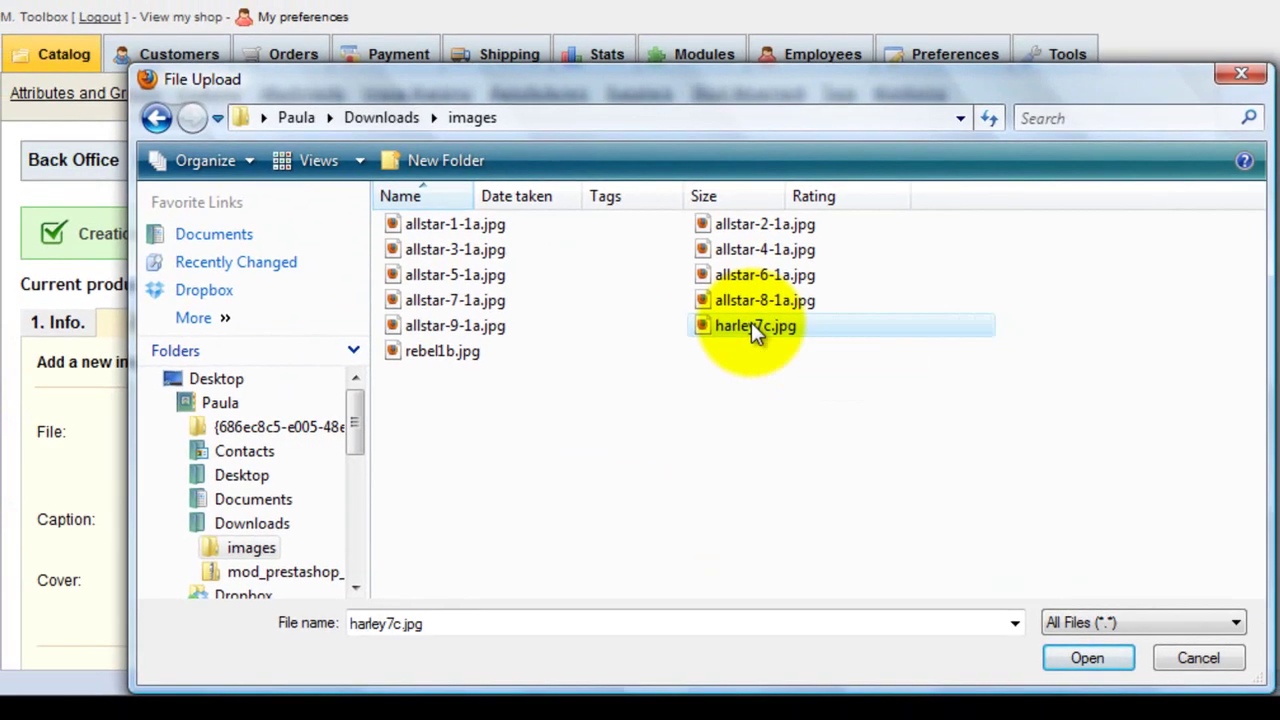
click(1086, 657)
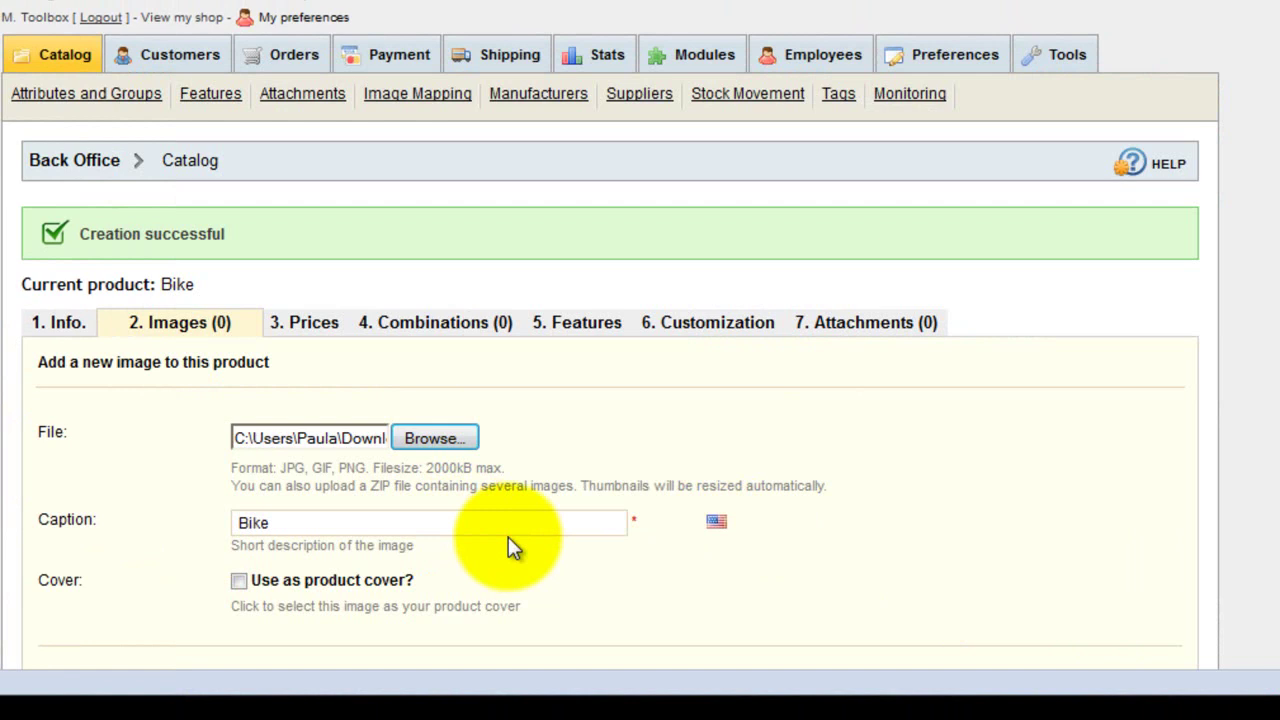
scroll(590, 540, down, 3)
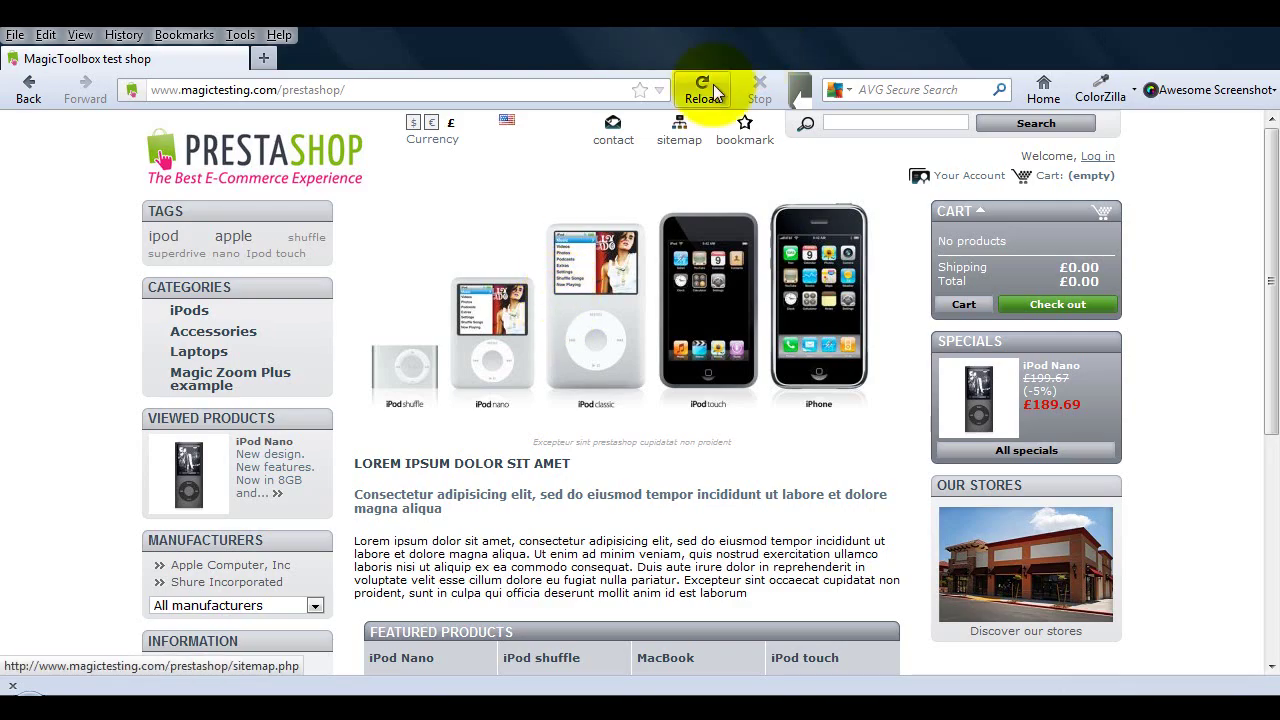
click(712, 91)
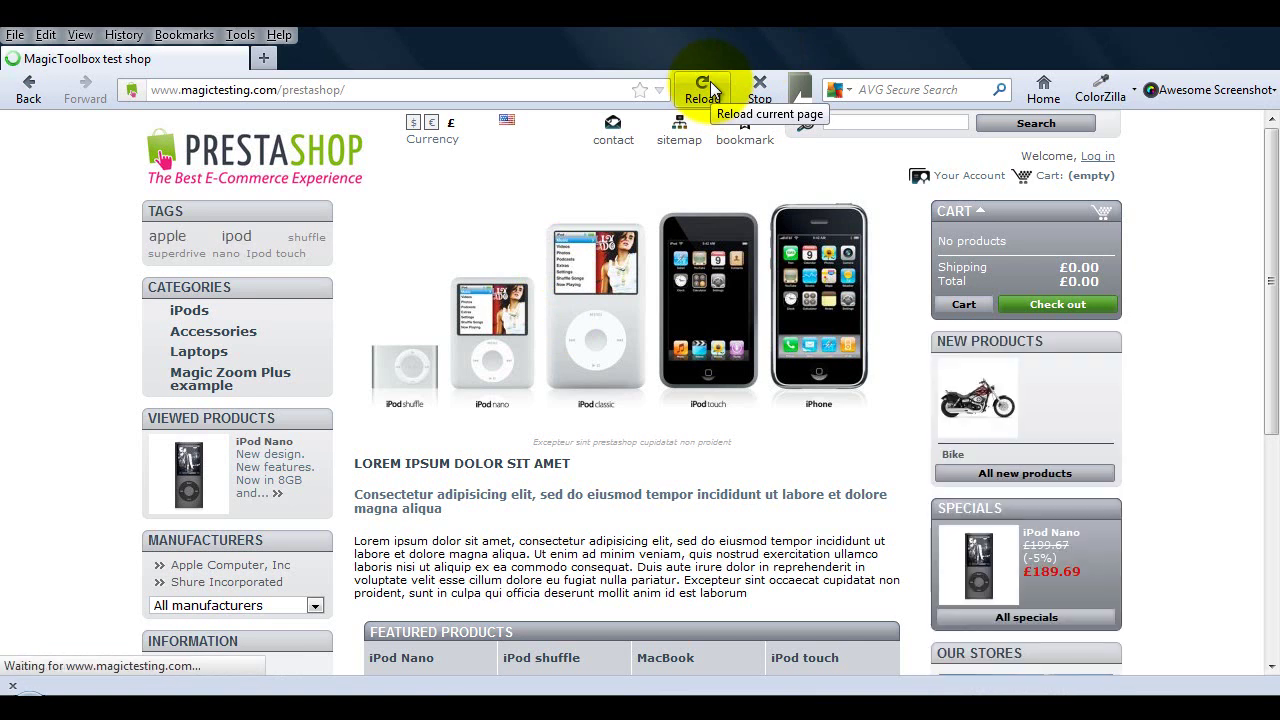
- Open Bike from New Products and test enlarging and closing its bike image
click(985, 410)
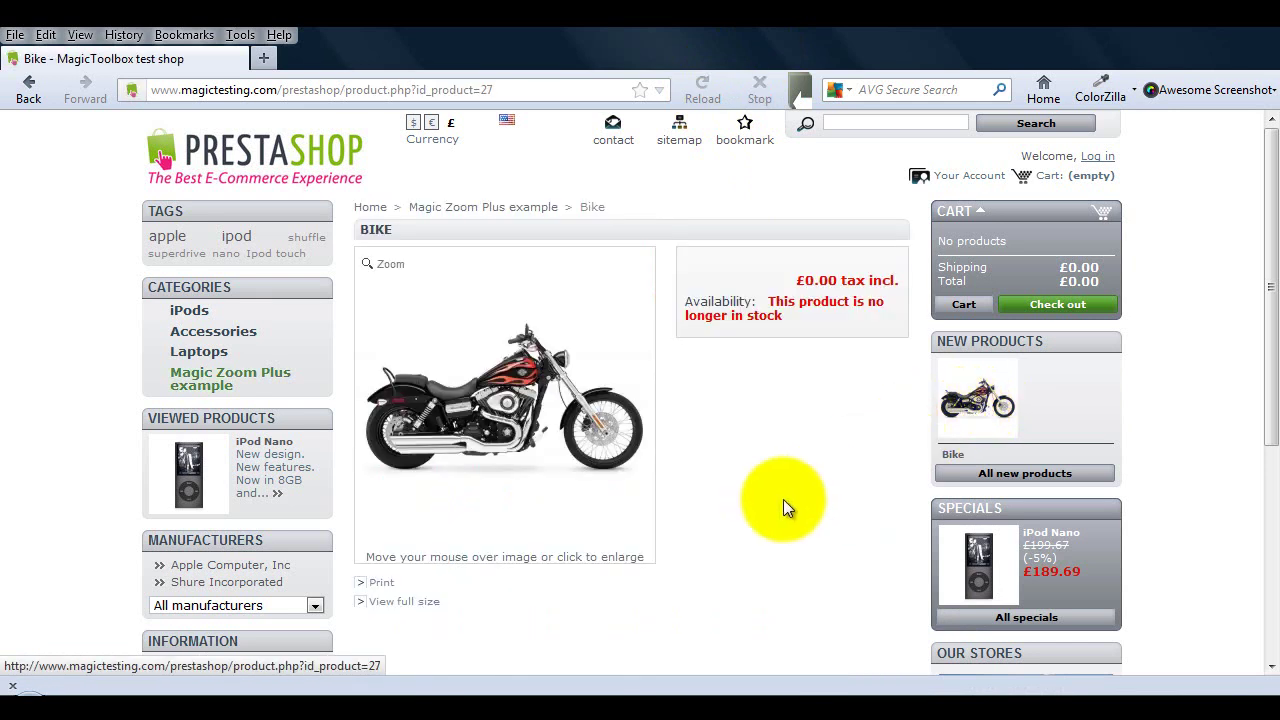
mouse_move(578, 428)
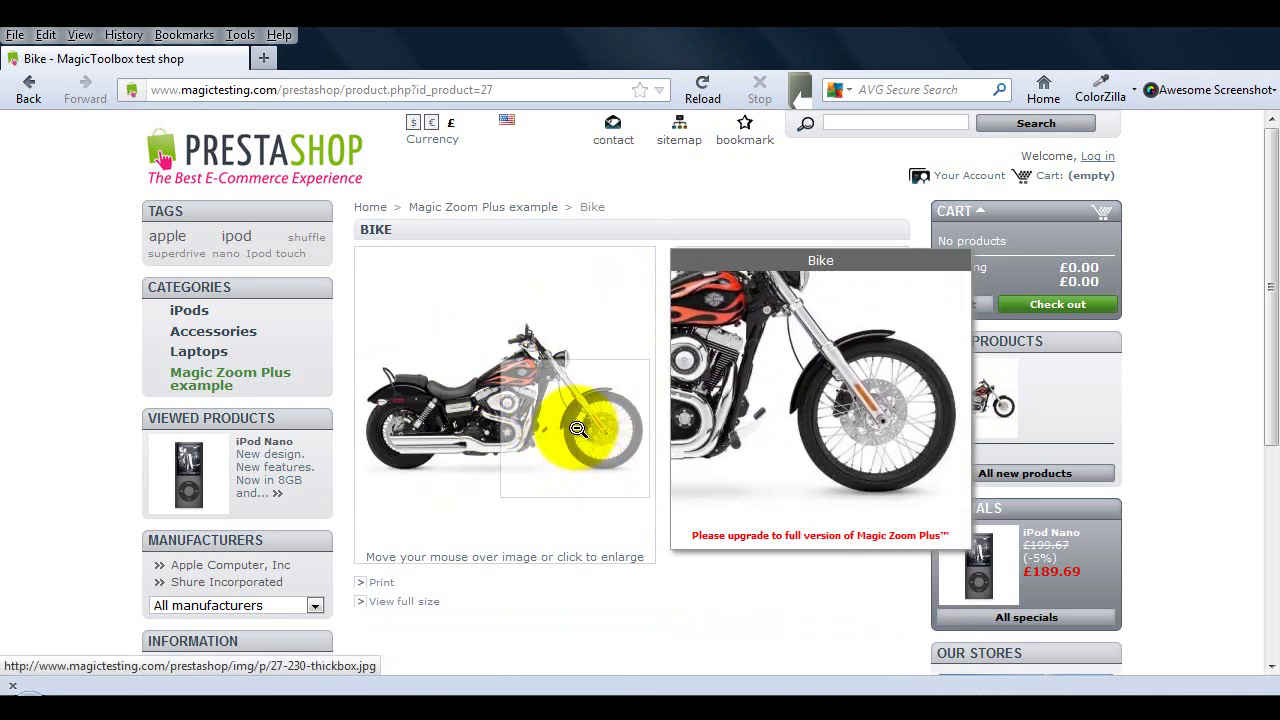
click(578, 429)
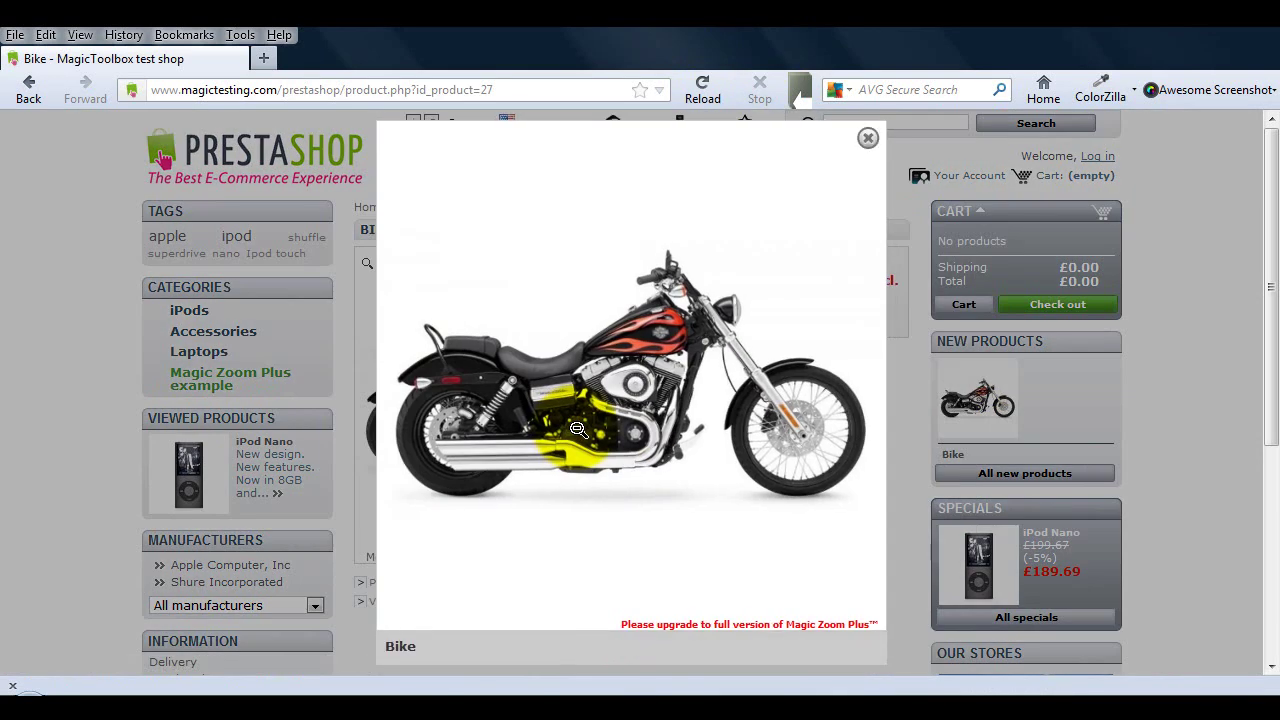
click(578, 429)
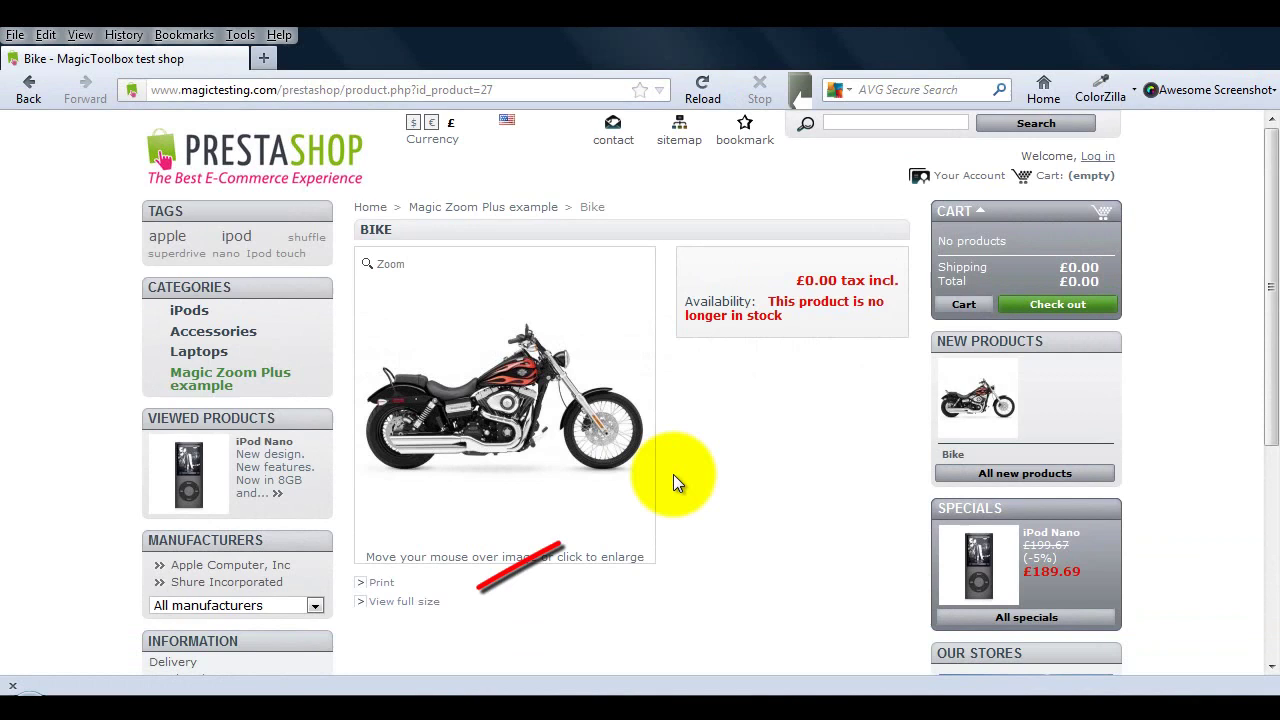
mouse_move(511, 379)
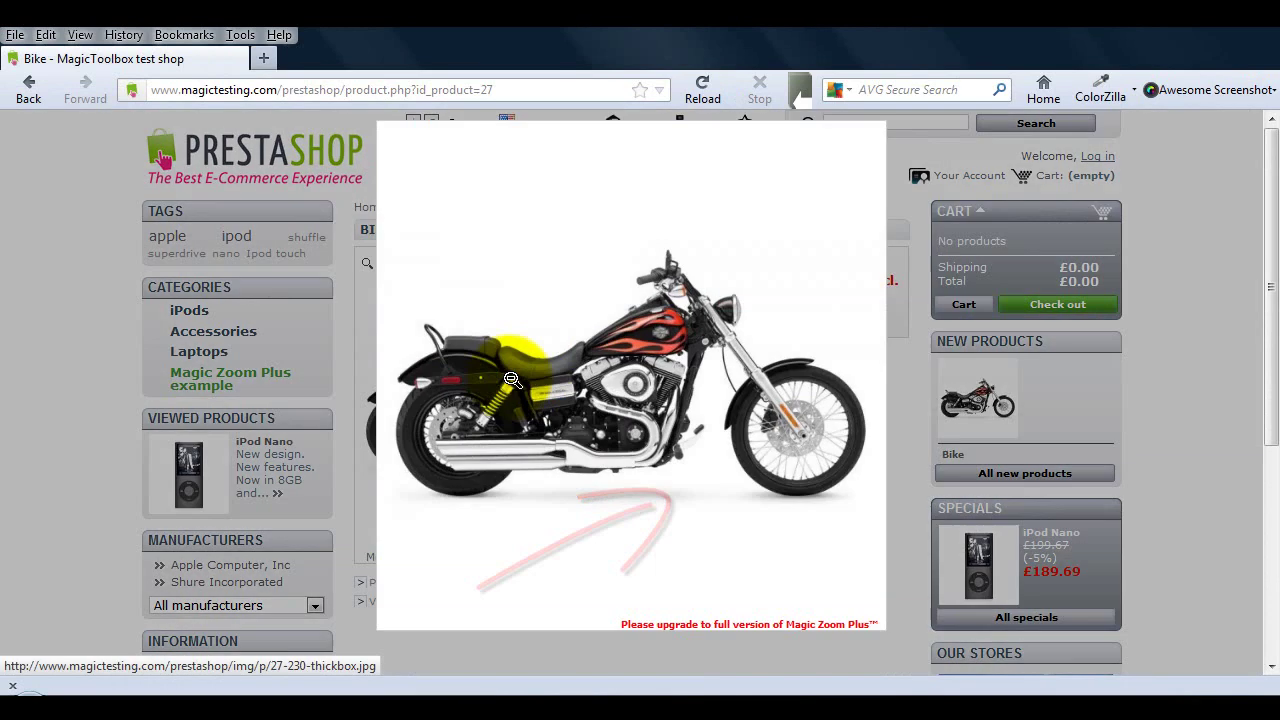
click(511, 378)
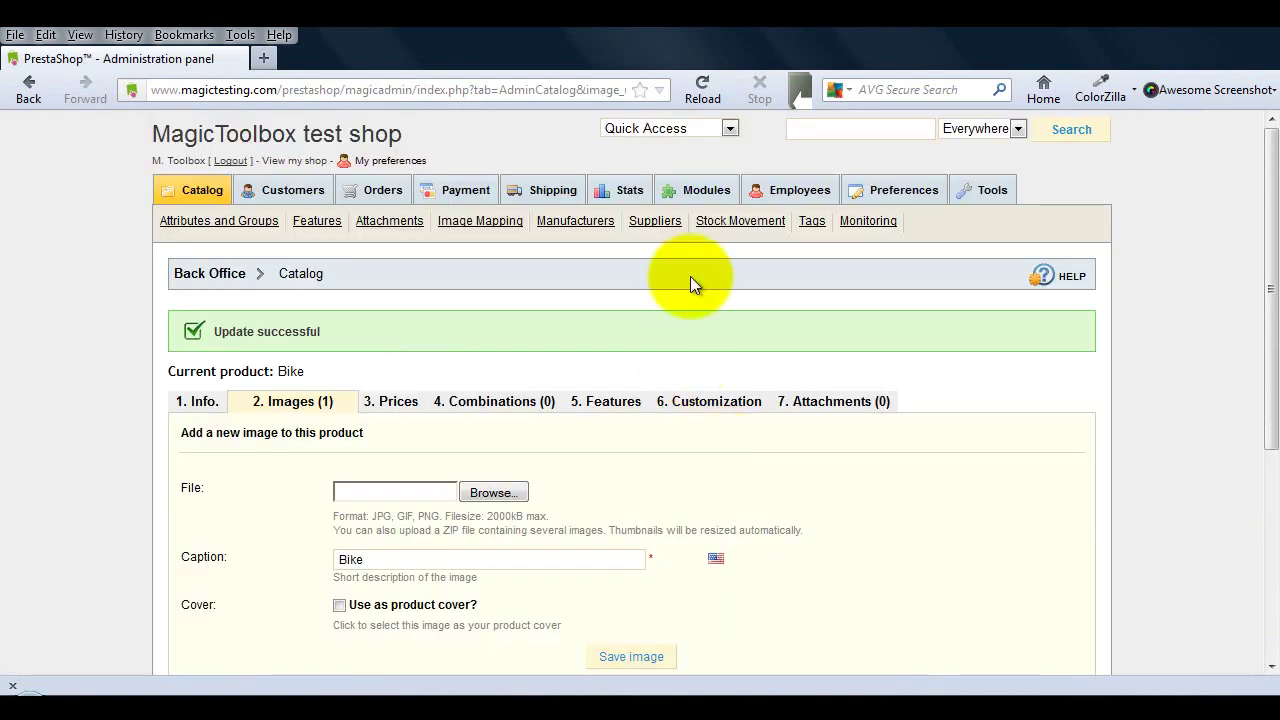
- Open the Magic Zoom Plus configuration from the Other Modules list
click(709, 200)
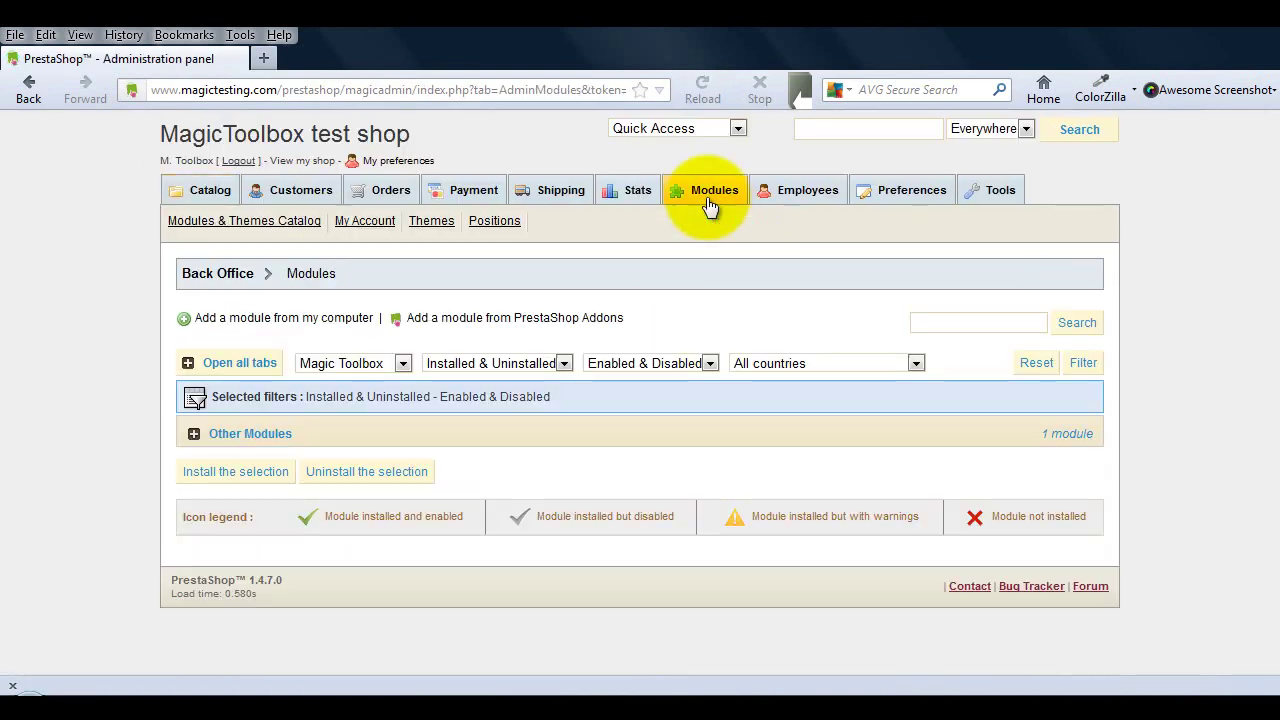
click(138, 310)
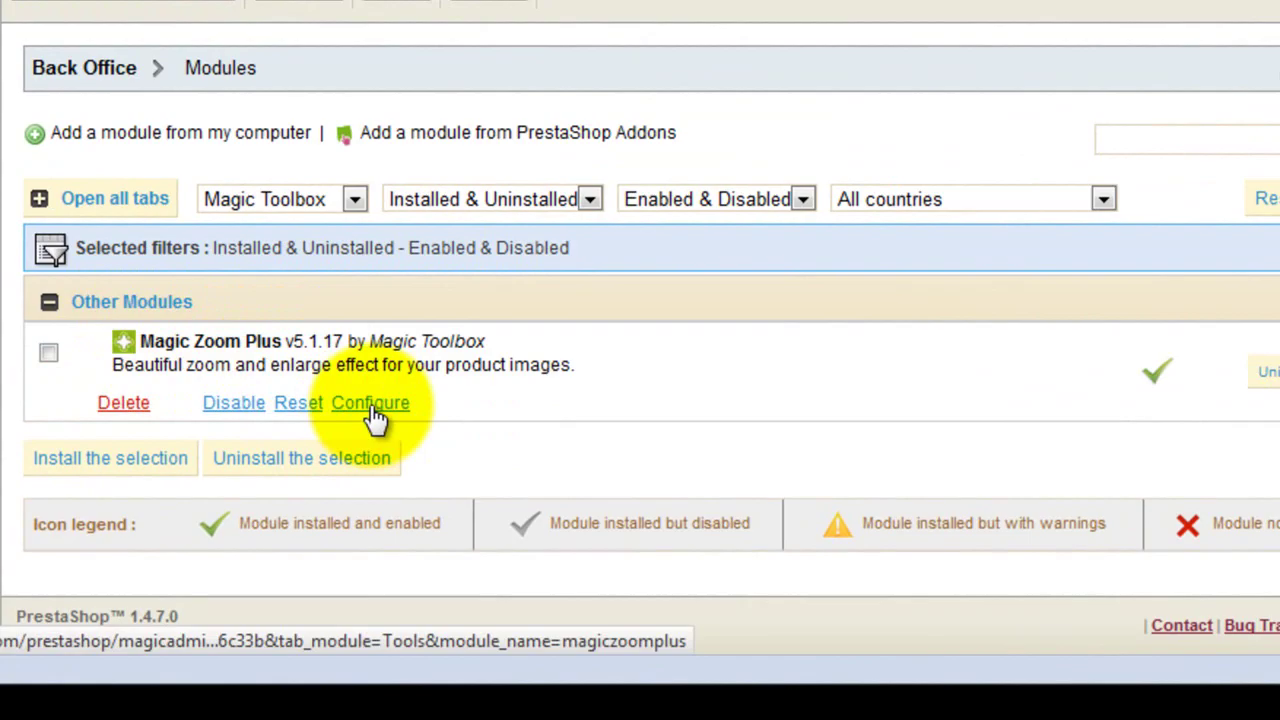
click(372, 410)
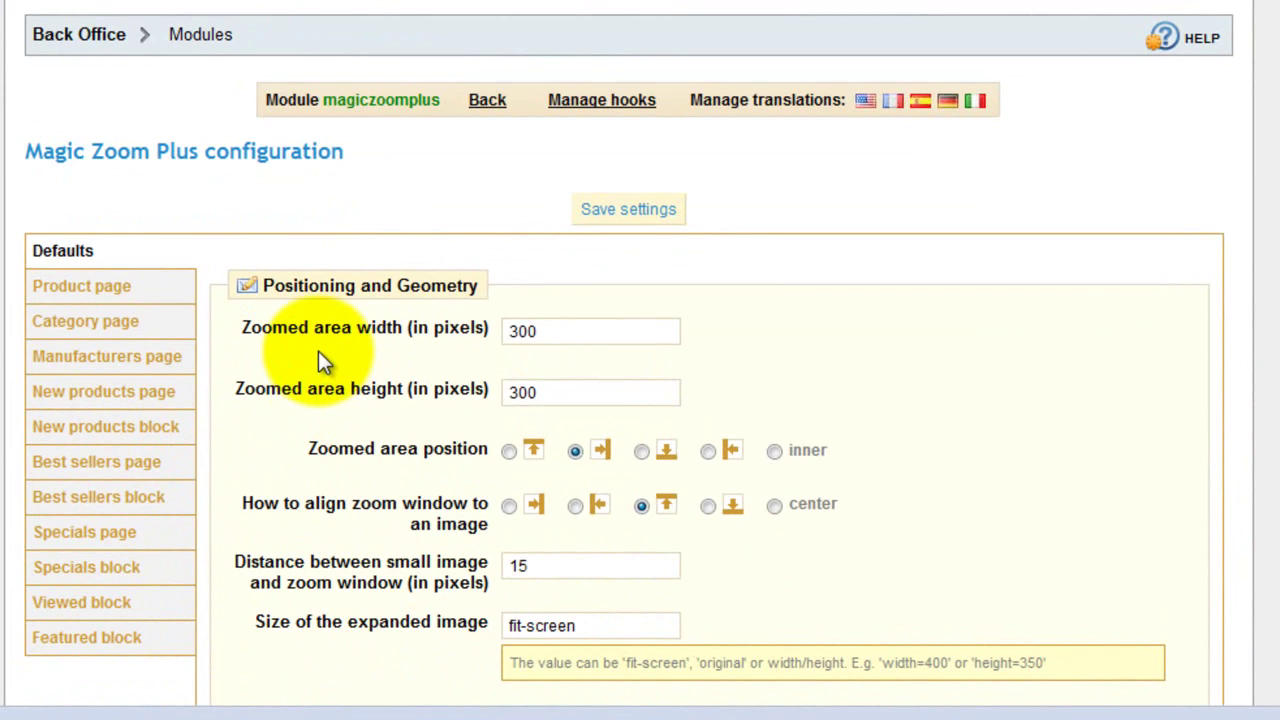
- Change the zoomed area width from 300 to 500 and select the height value
click(318, 351)
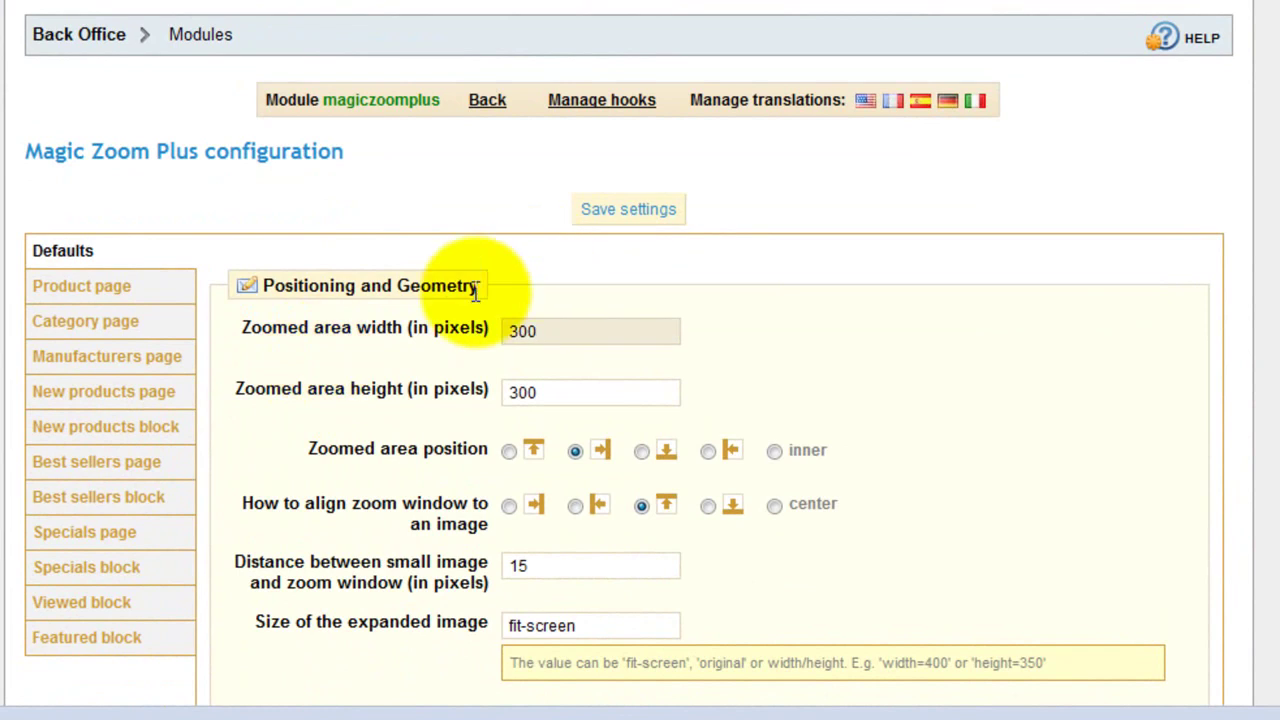
double_click(500, 335)
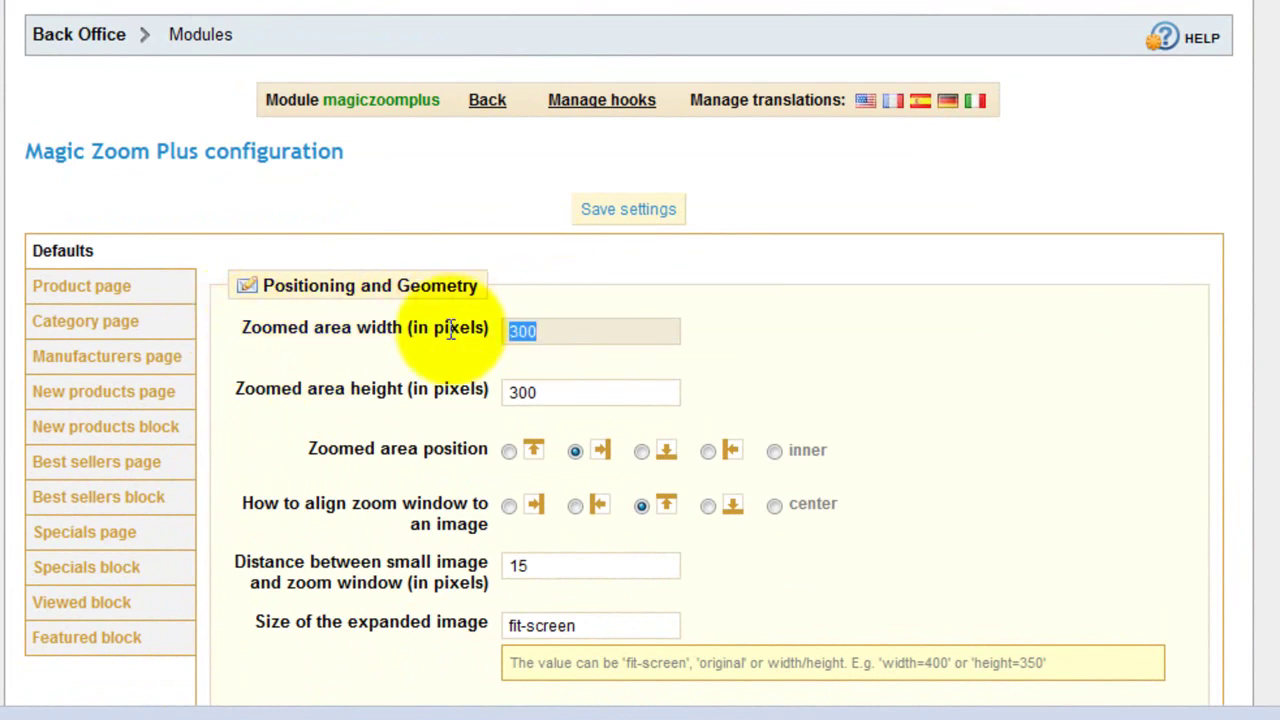
text(500)
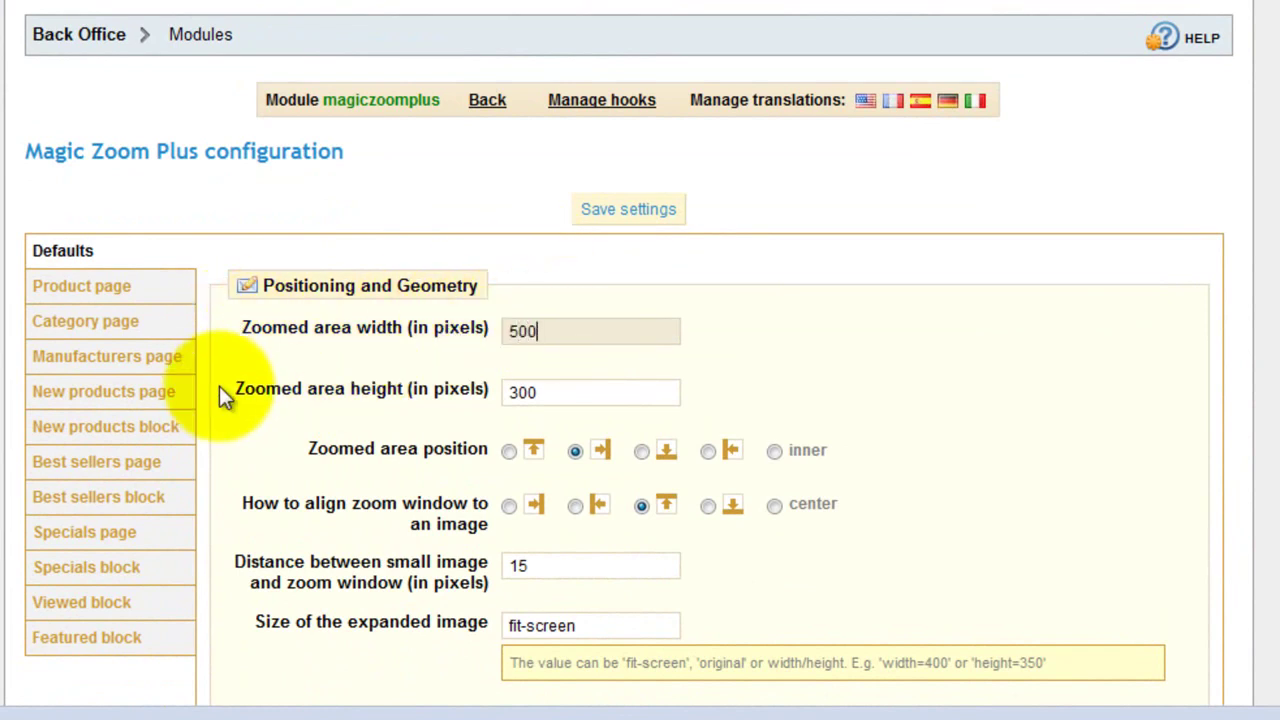
double_click(524, 393)
text(500)
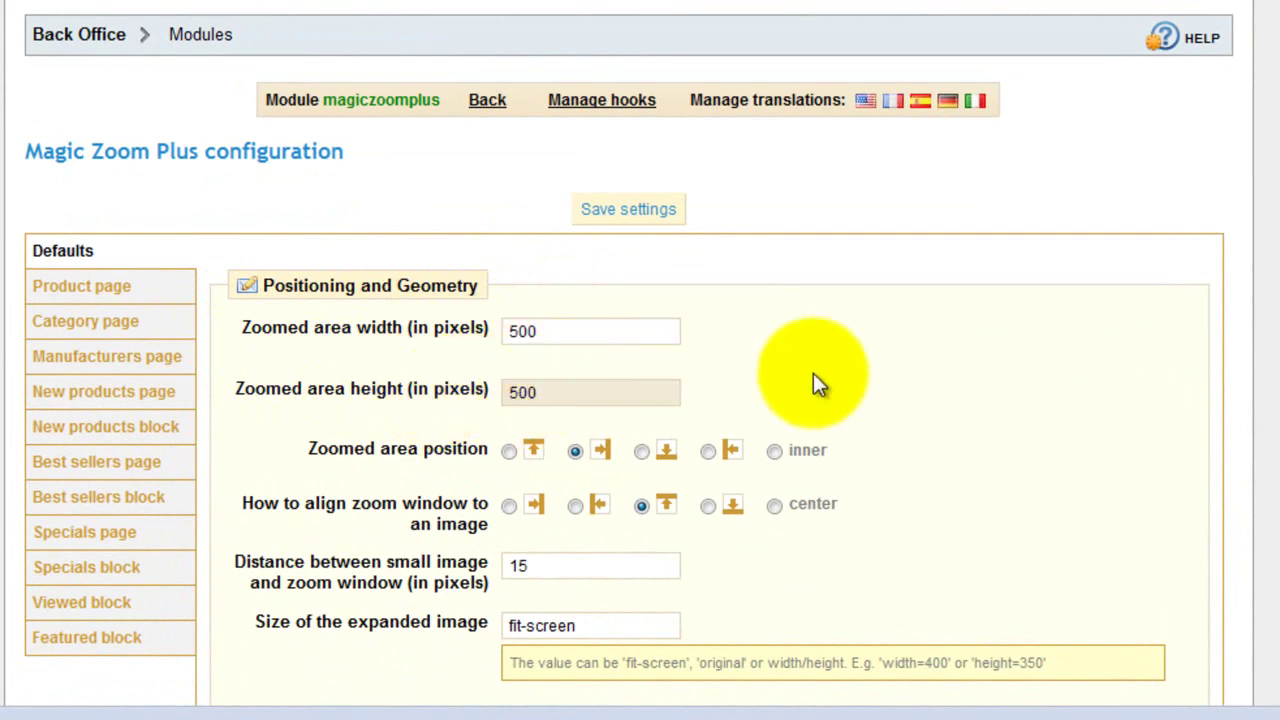
- Set fade background colour to #ED1212, leaving opacity at 30, and save the settings
scroll(921, 365, down, 5)
scroll(921, 365, down, 5)
scroll(921, 365, down, 5)
scroll(921, 365, down, 5)
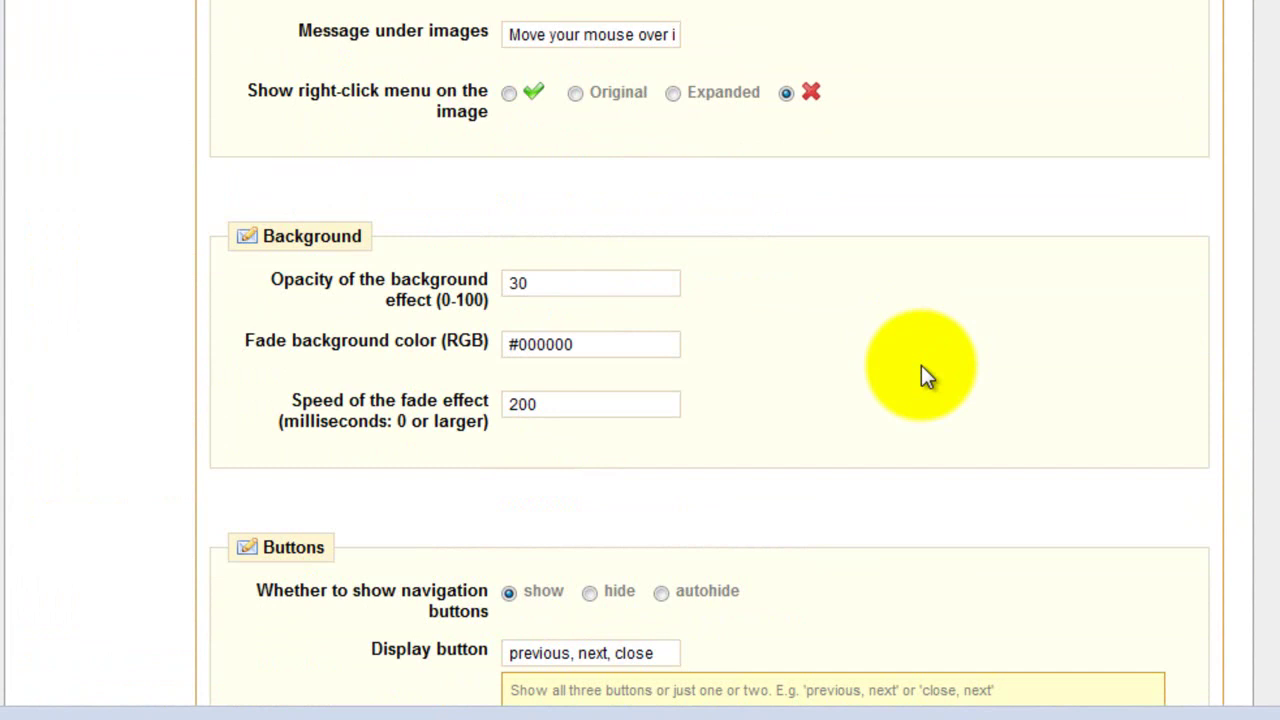
scroll(900, 320, down, 3)
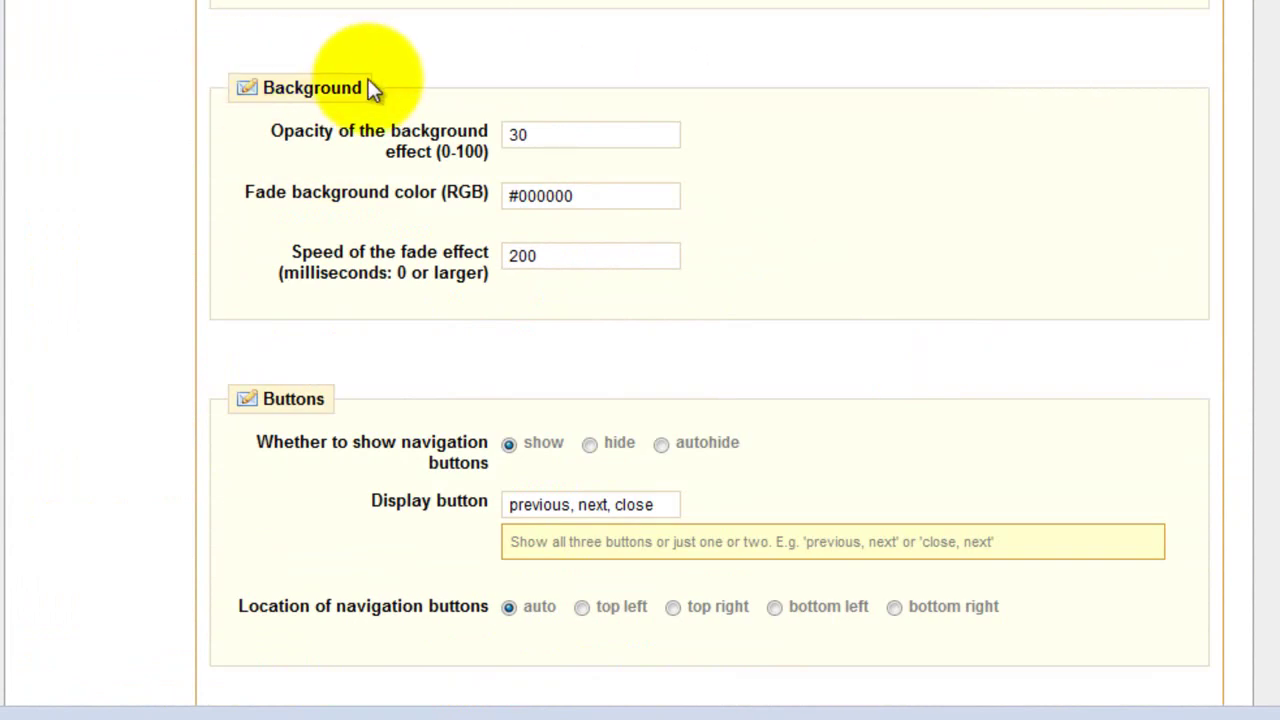
drag(540, 134, 478, 131)
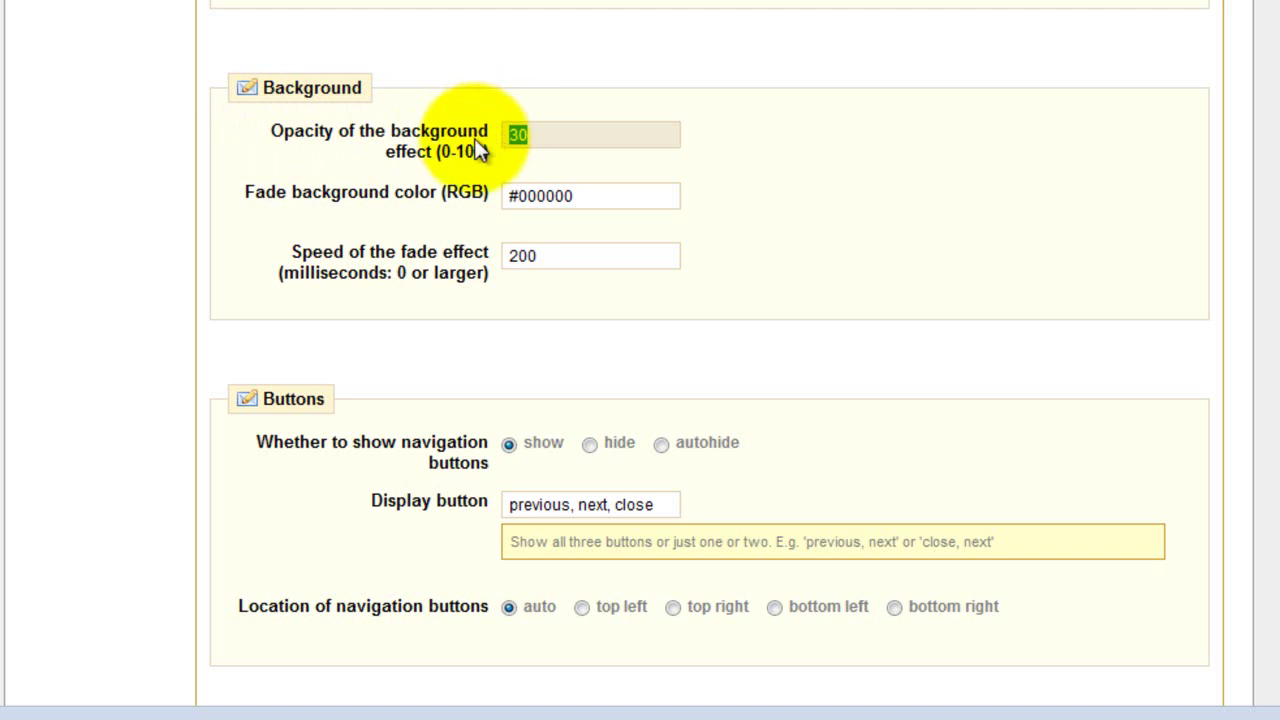
click(480, 149)
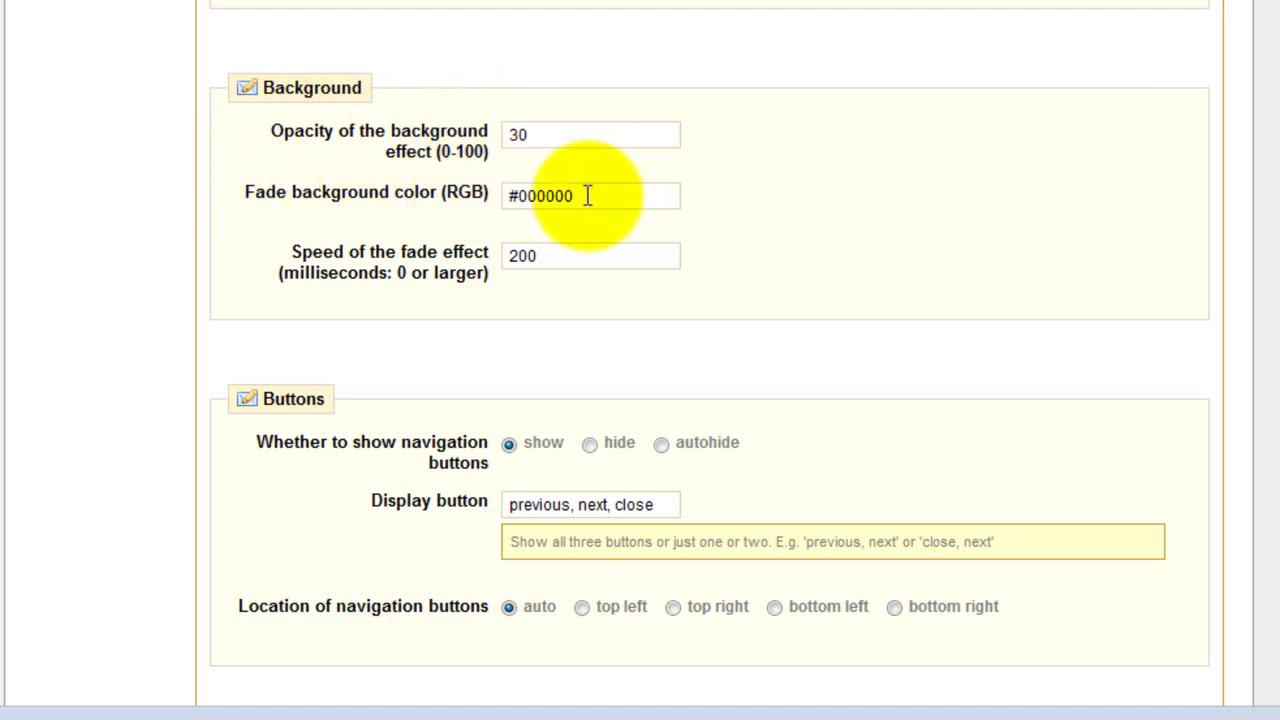
drag(588, 195, 528, 195)
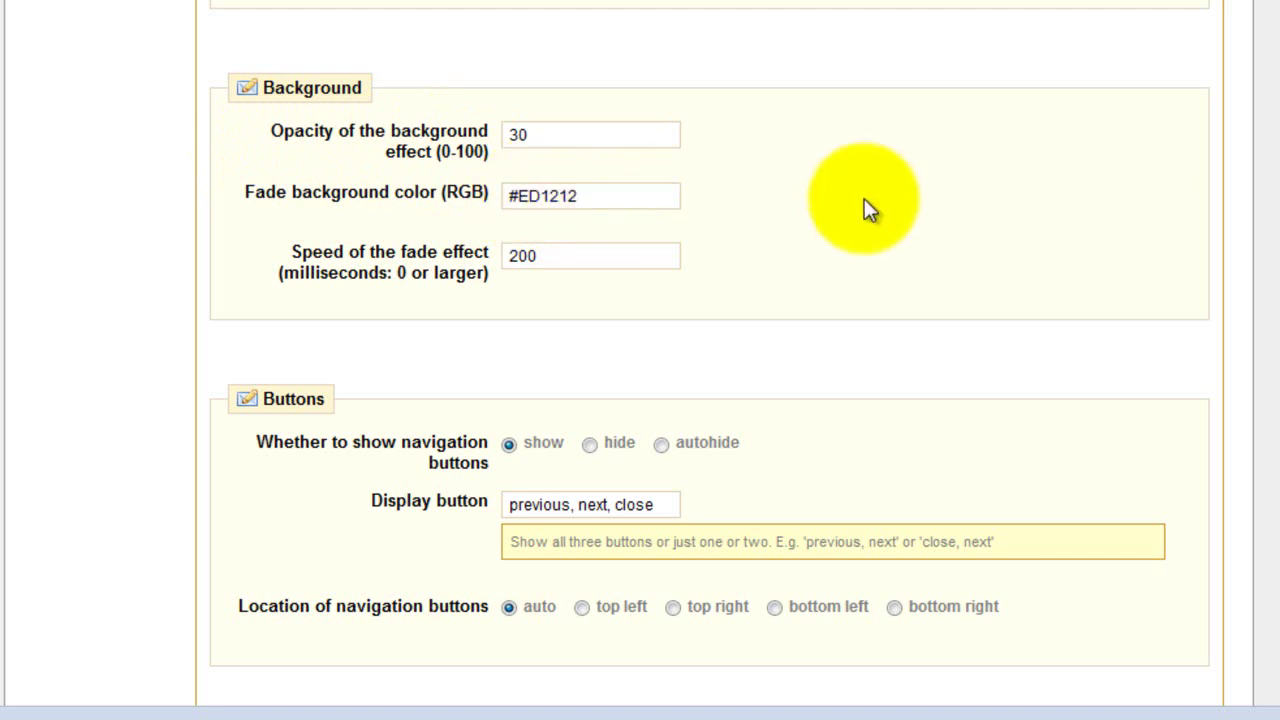
scroll(860, 260, down, 10)
scroll(760, 430, down, 10)
click(628, 522)
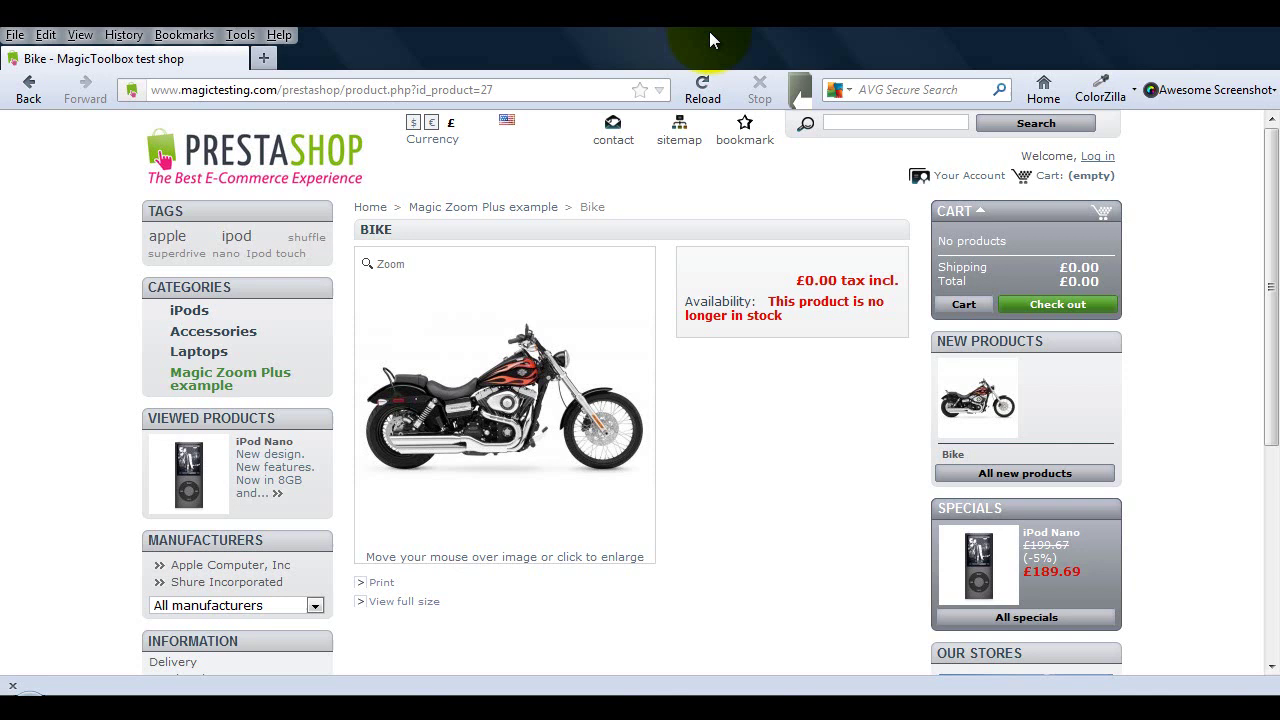
- Reload the Bike product page and try the larger 500px zoom on the bike image
click(703, 88)
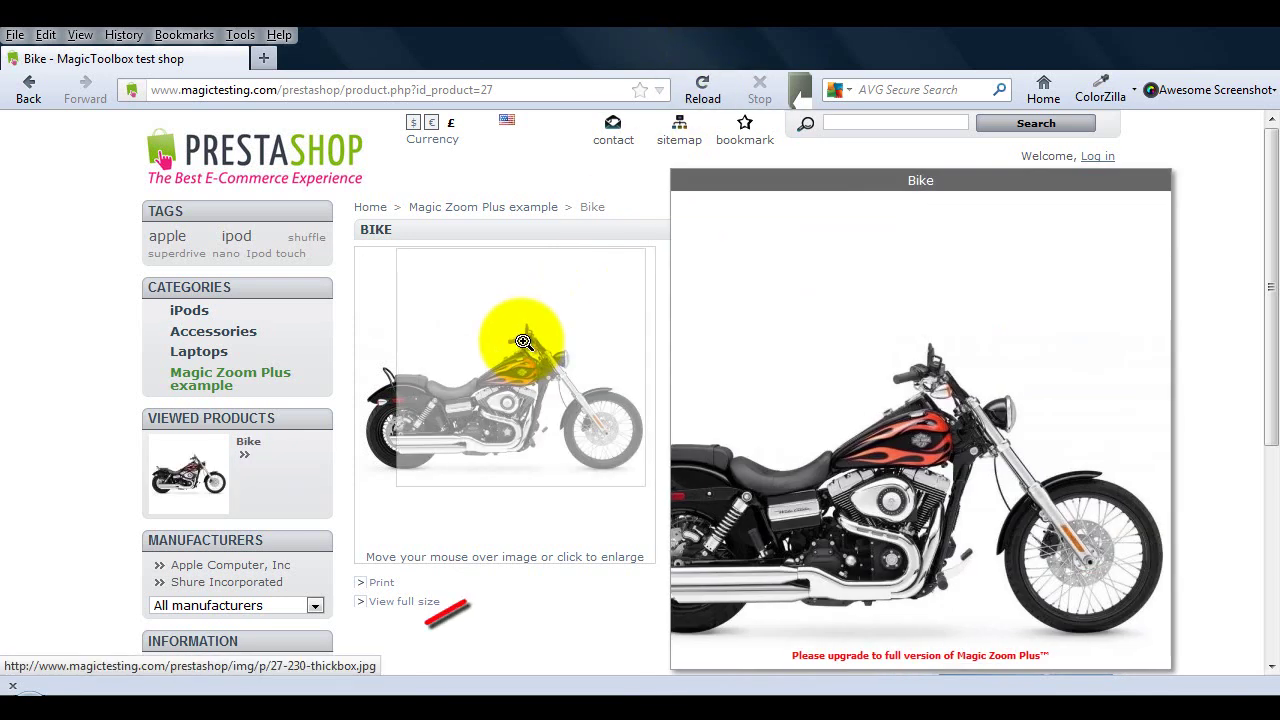
mouse_move(528, 366)
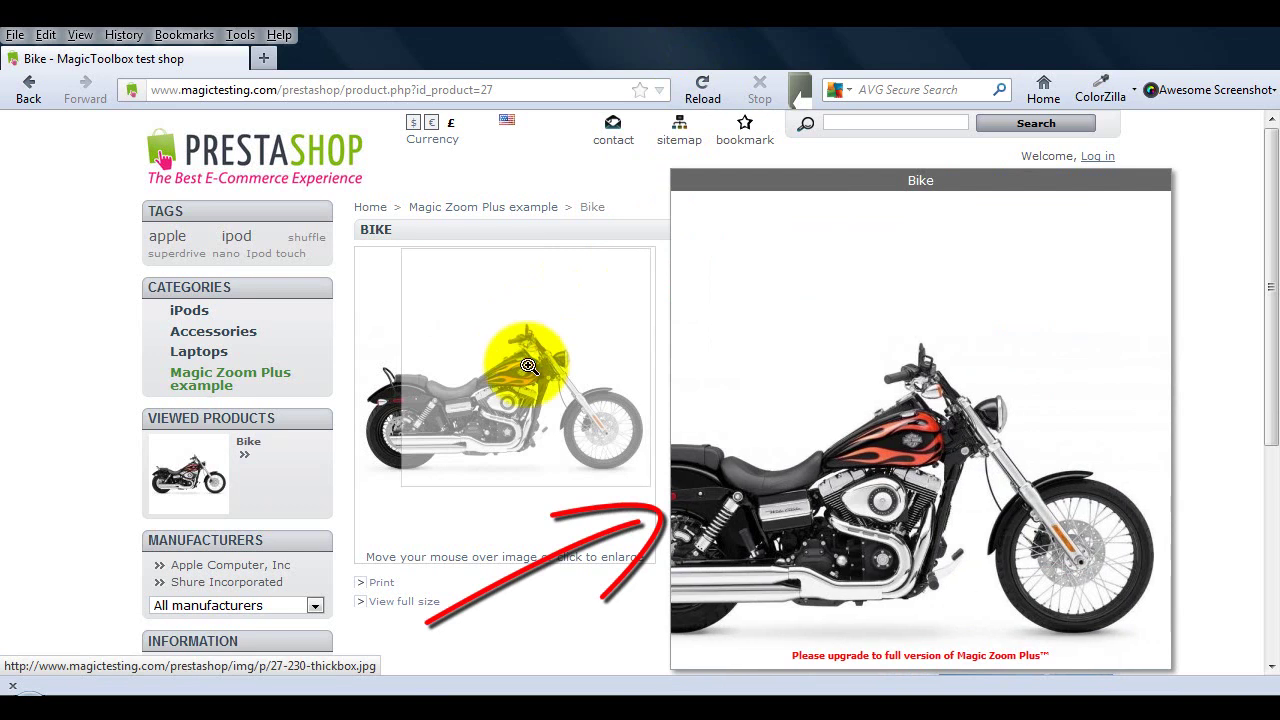
click(529, 366)
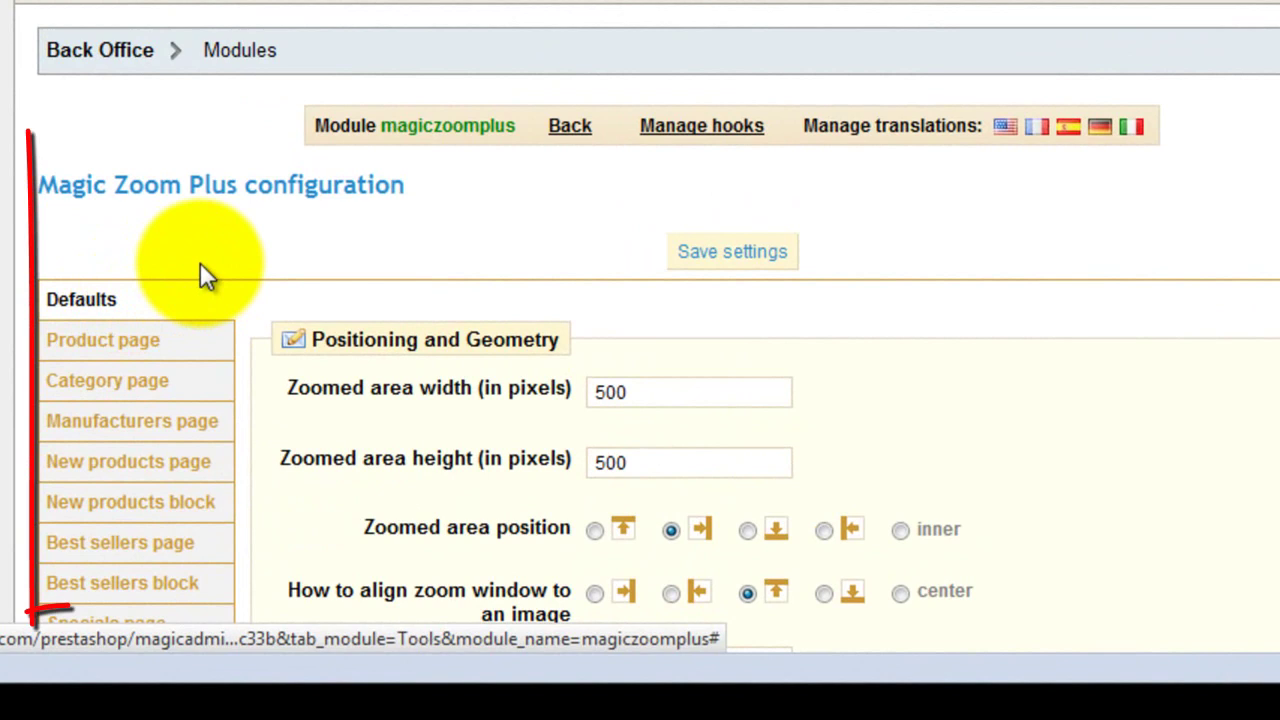
- Look through the product, category, manufacturers and new products page settings
scroll(285, 265, down, 3)
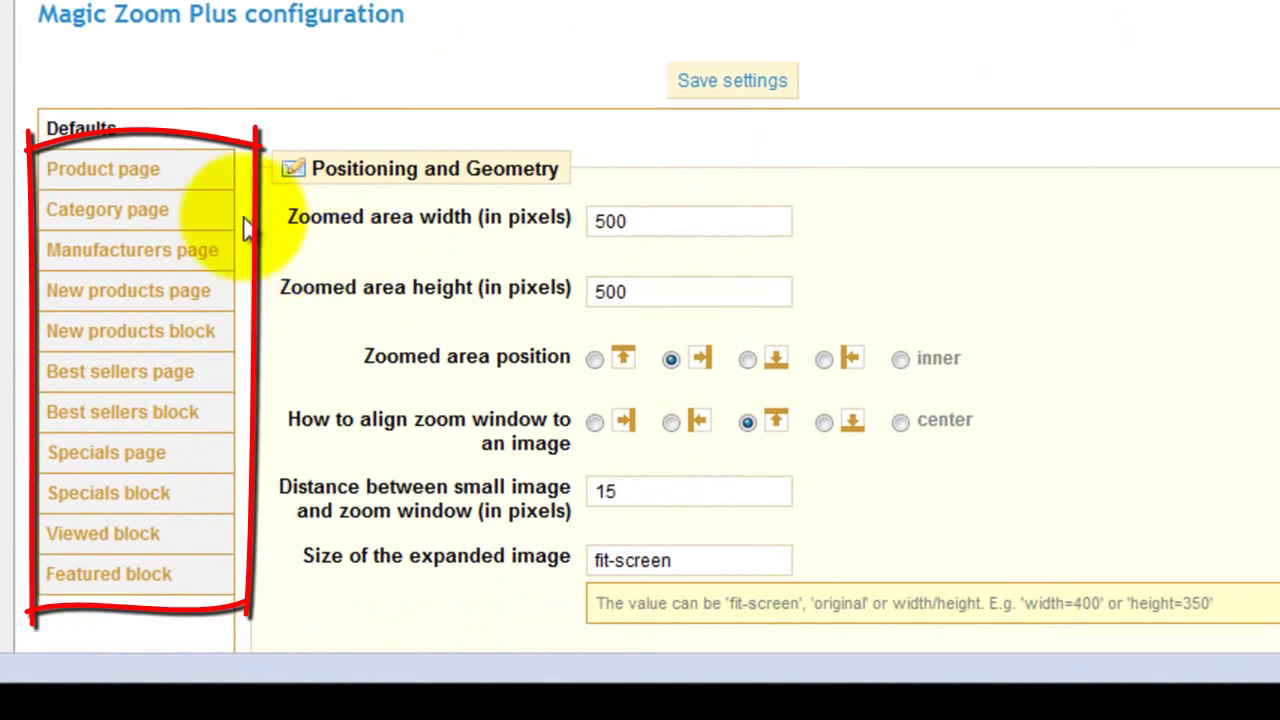
click(132, 172)
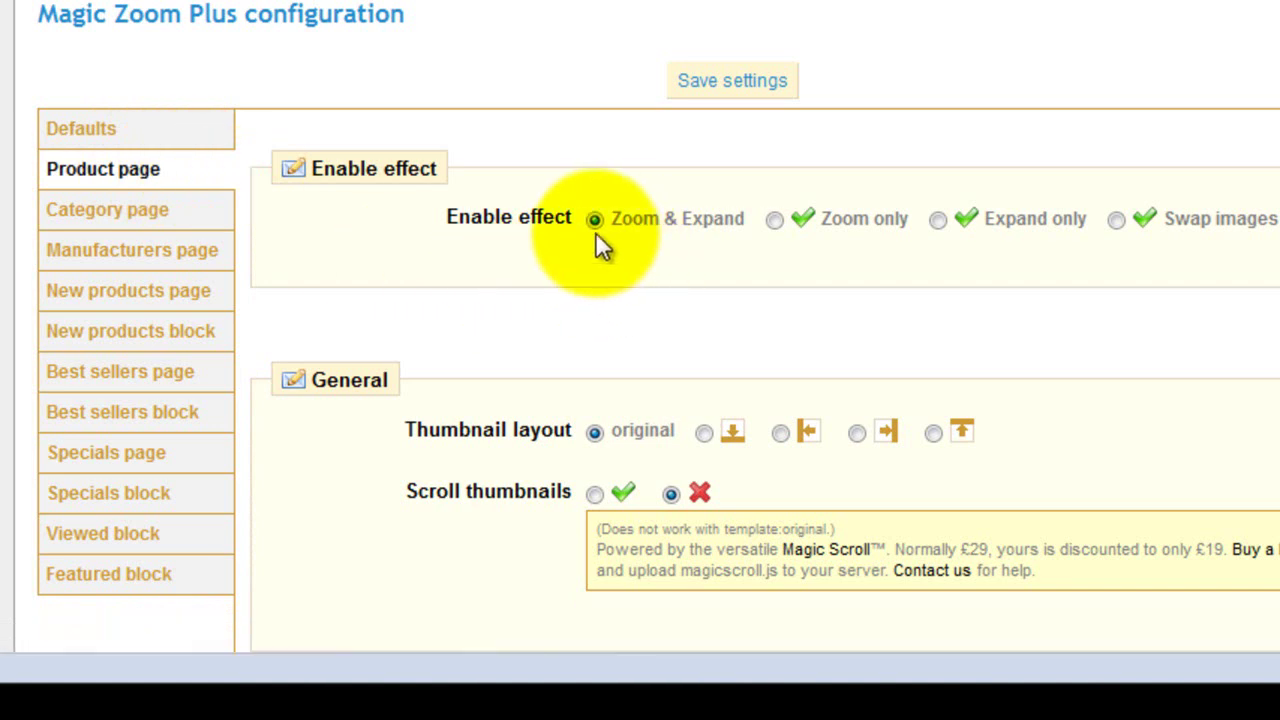
click(116, 217)
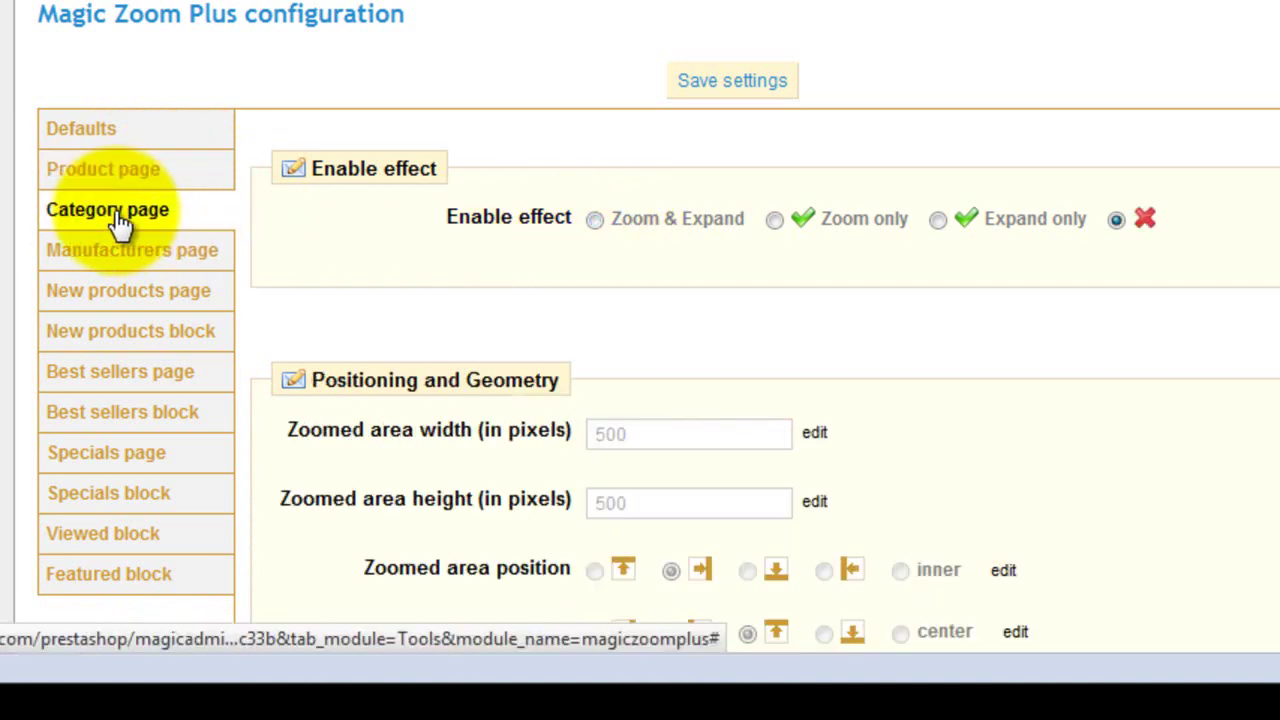
click(200, 255)
click(93, 305)
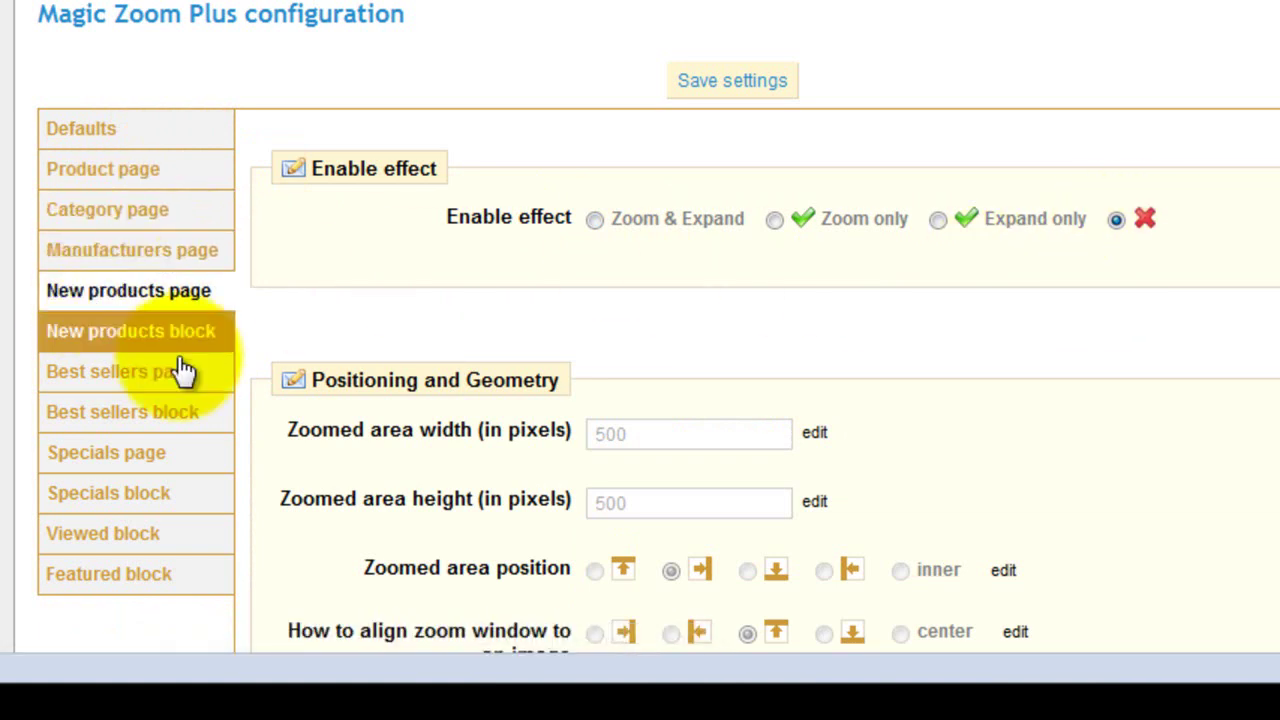
- Set the New products block to Zoom only, save, and reload the shop
click(160, 335)
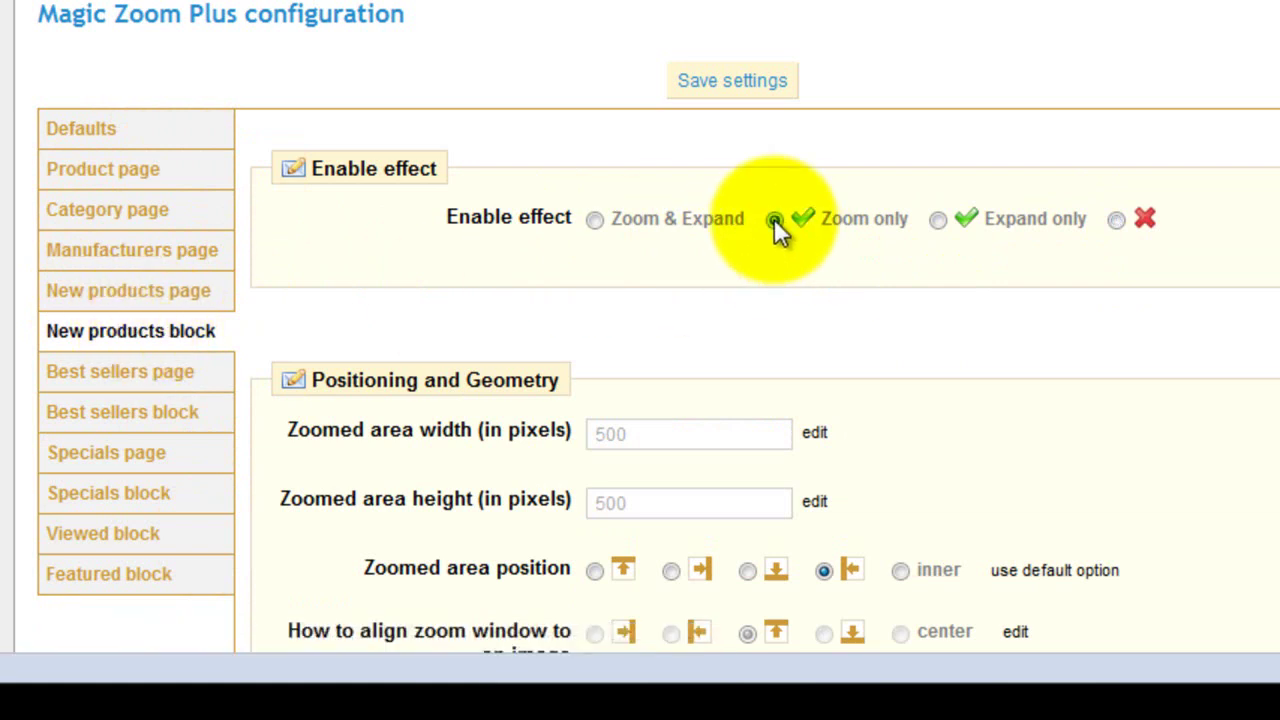
click(731, 80)
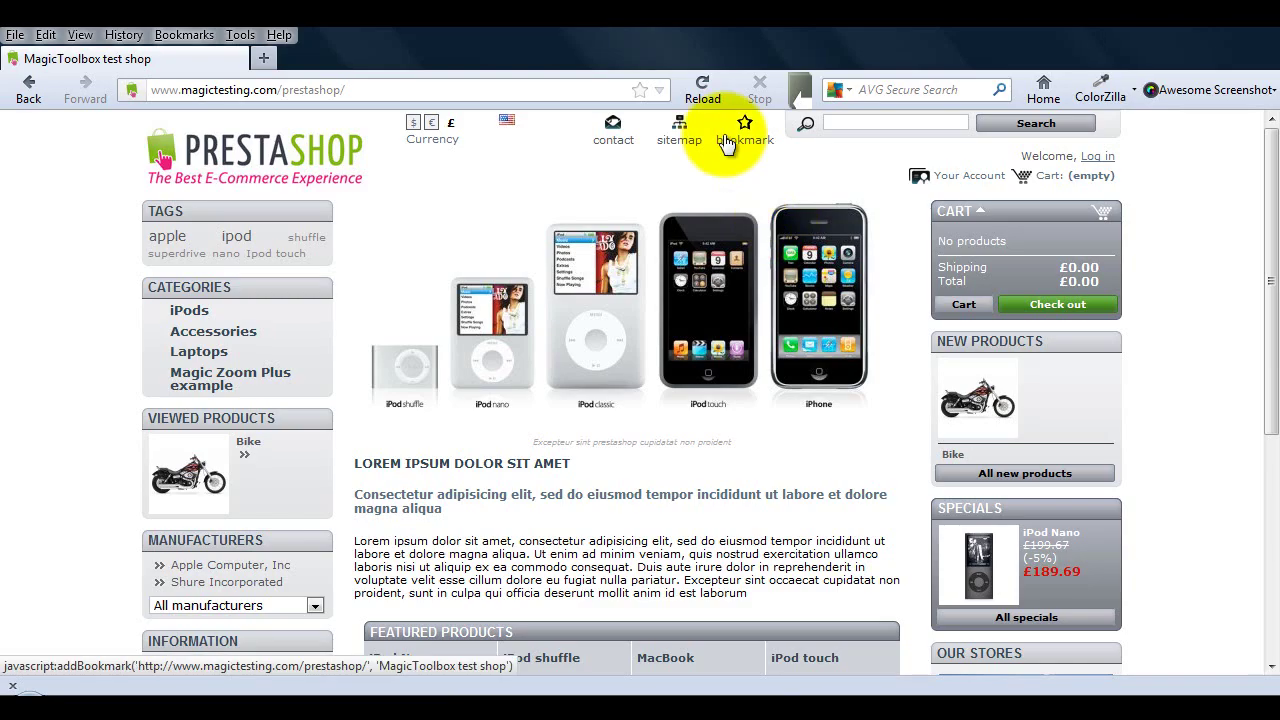
click(703, 92)
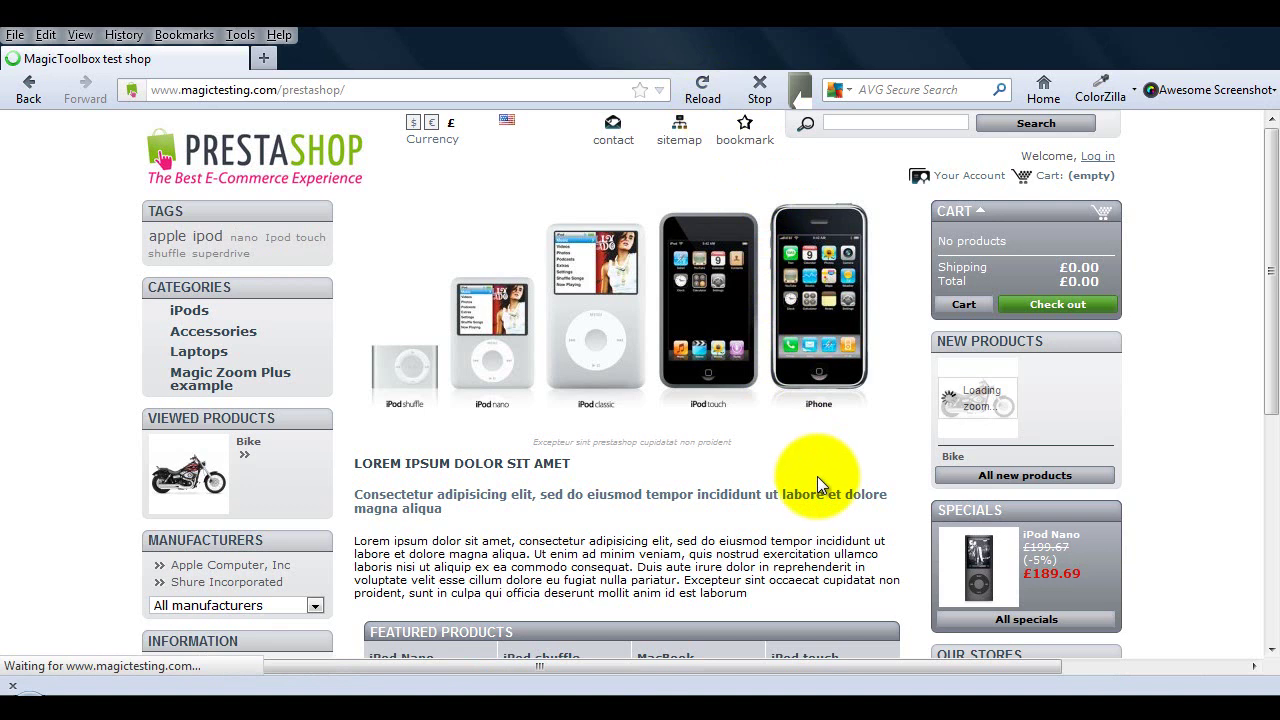
- Preview the bike's zoom in the New products block on the storefront
click(980, 398)
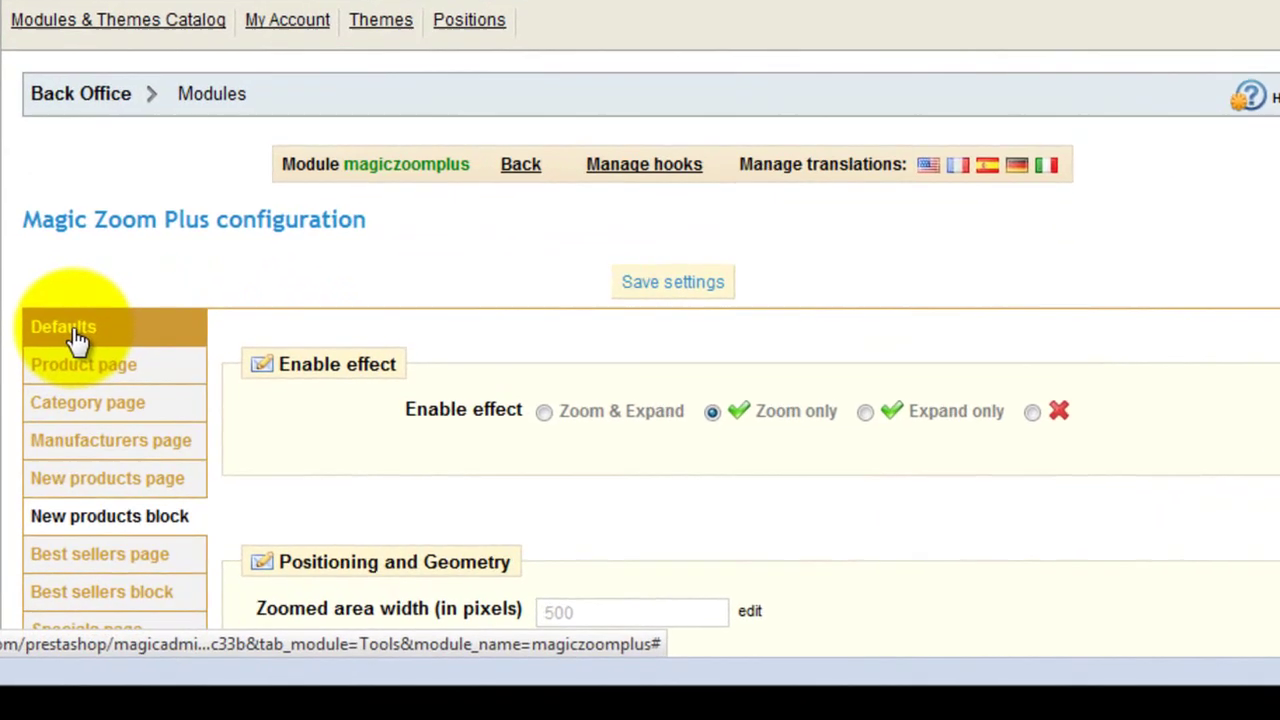
- Compare against the default zoom settings, then return to the New products block settings
click(205, 445)
scroll(1127, 345, down, 3)
scroll(1160, 355, down, 3)
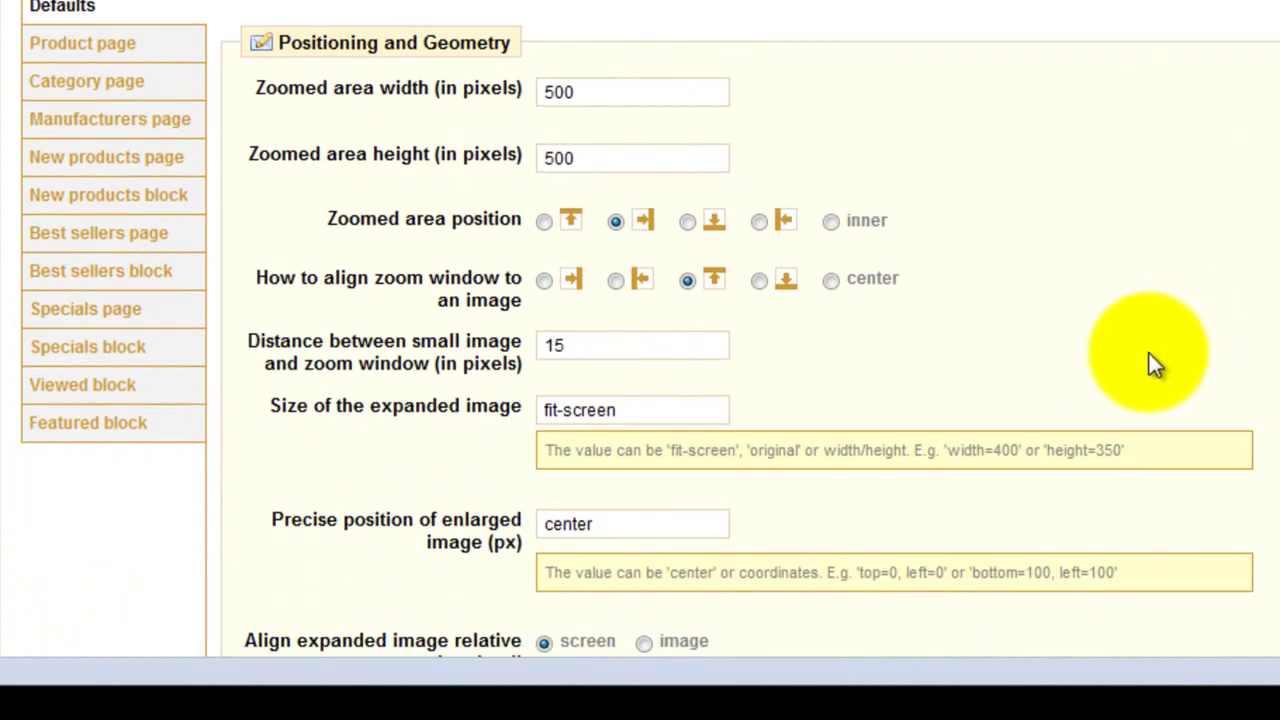
click(88, 204)
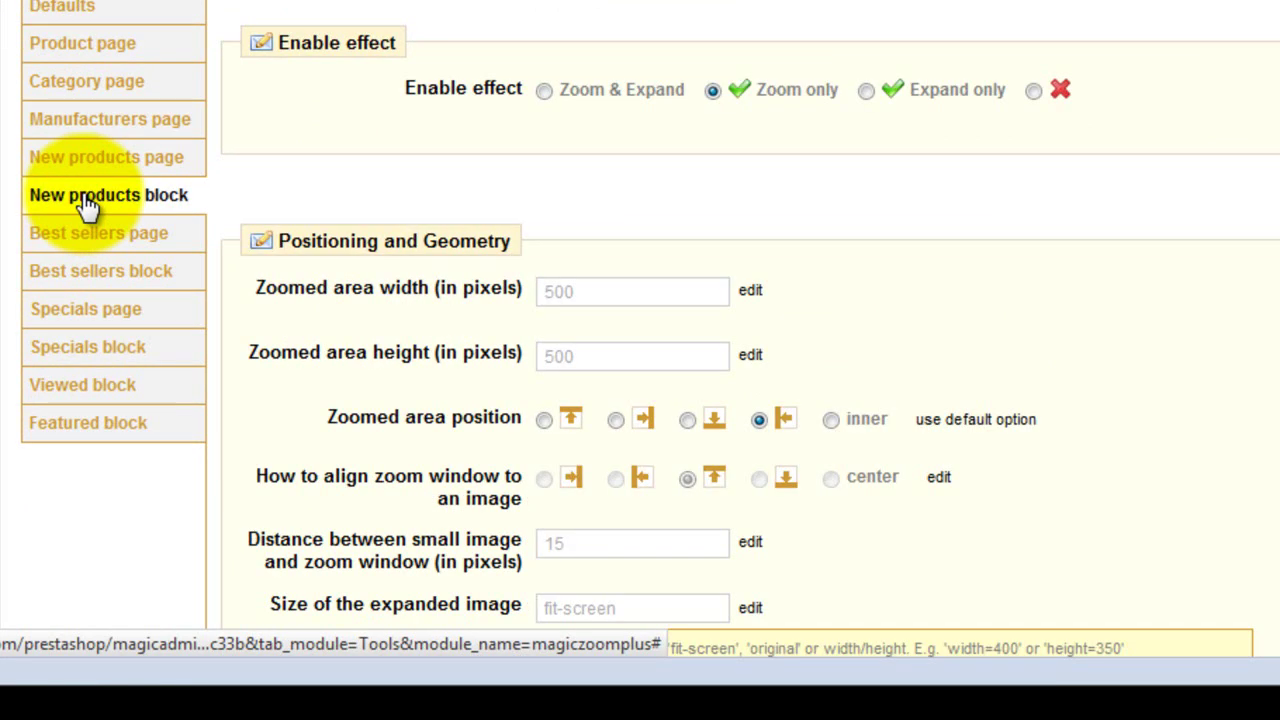
- Override the New products block's zoomed area width to 300 and save the settings
scroll(1100, 236, down, 3)
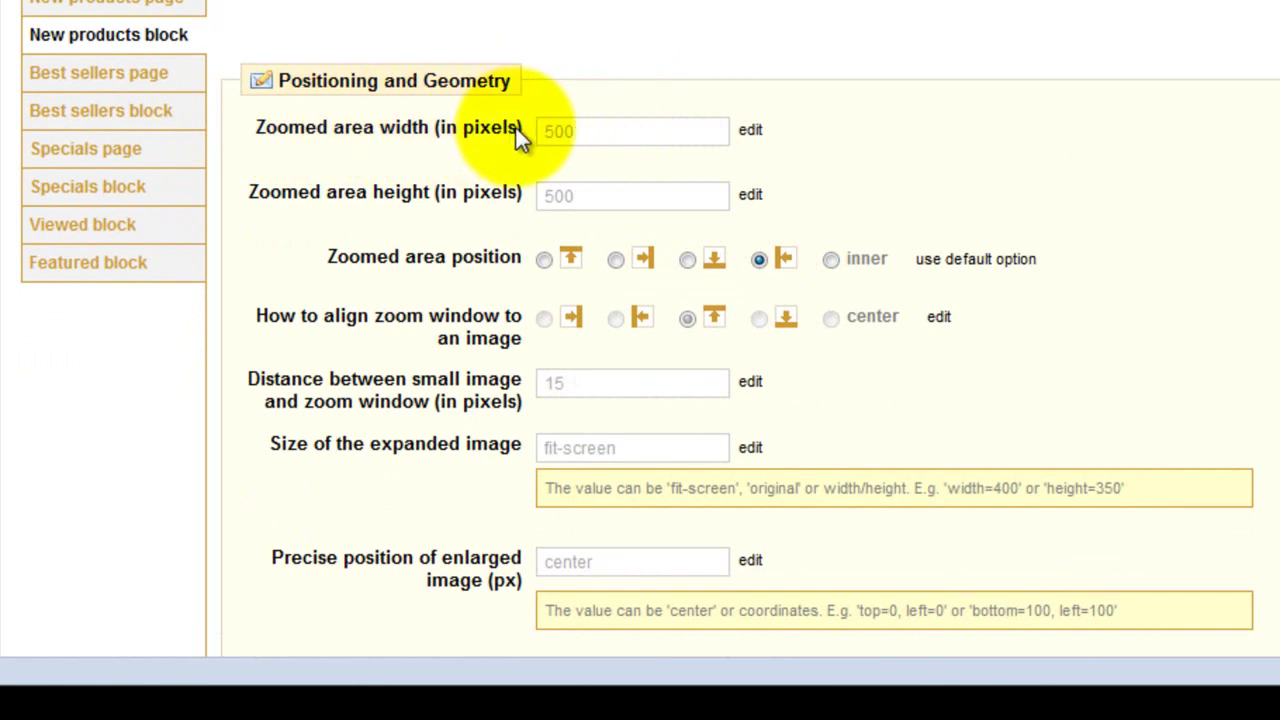
click(752, 136)
drag(600, 131, 471, 129)
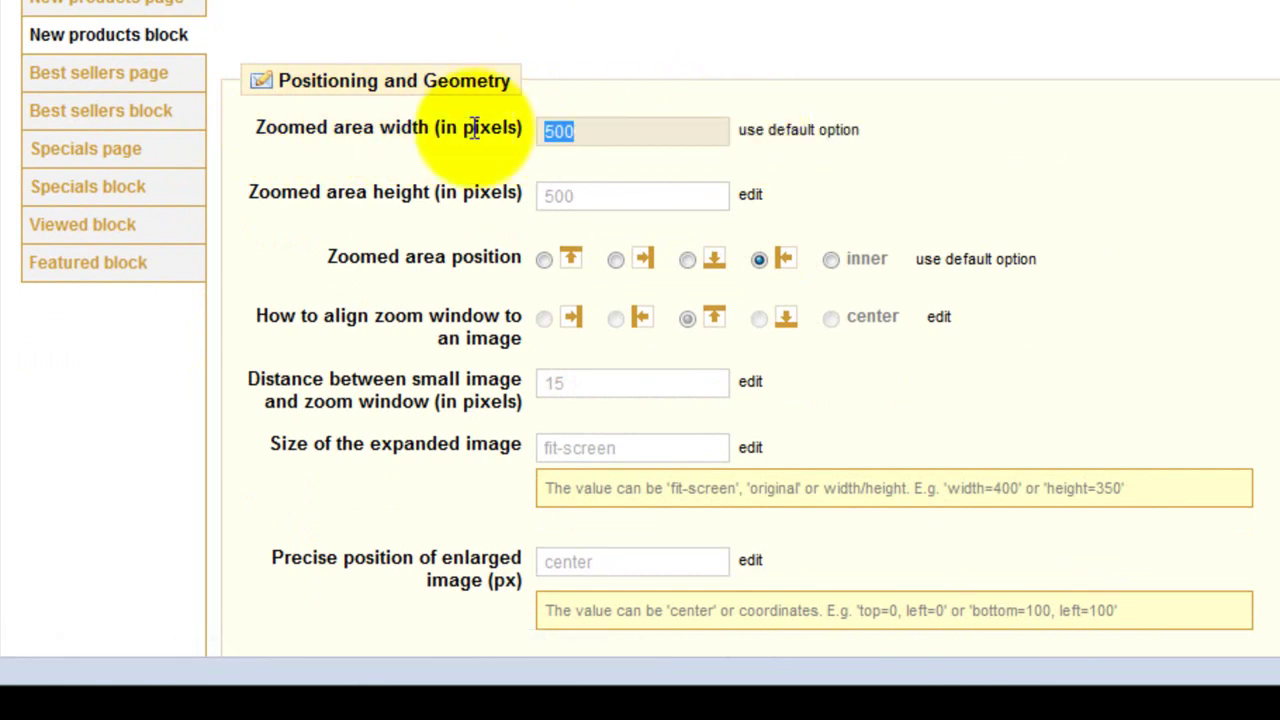
text(300)
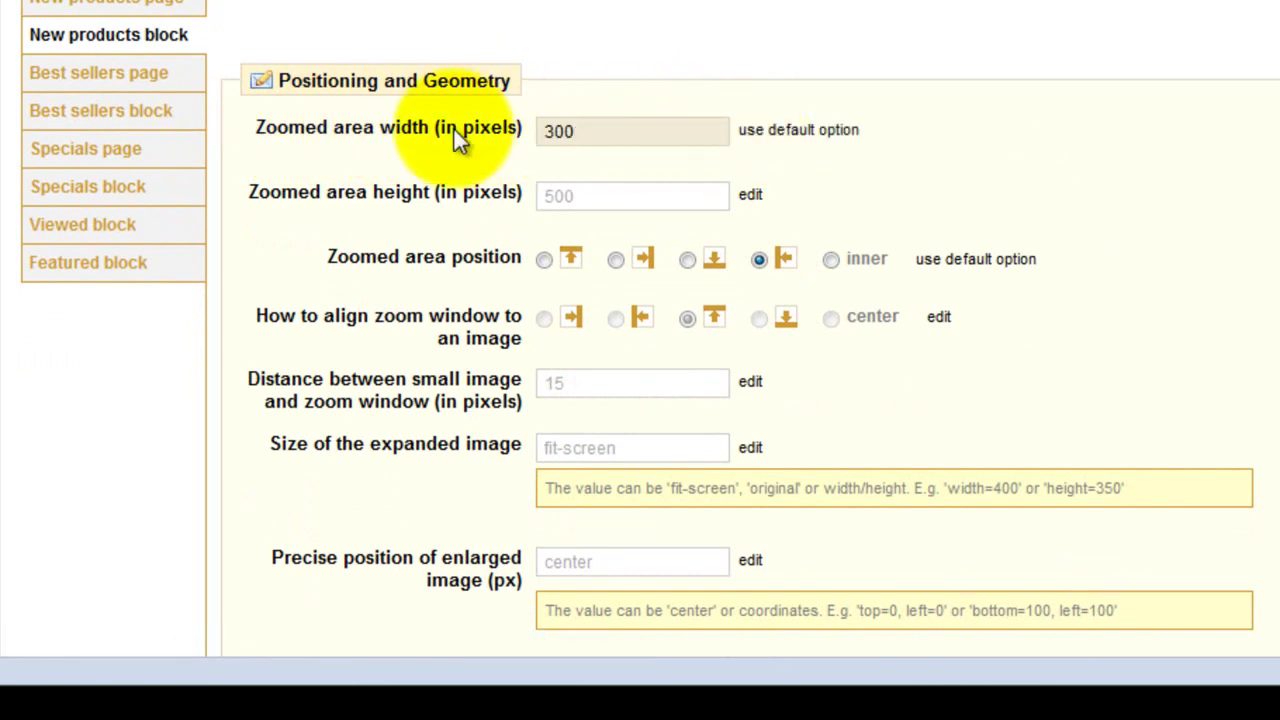
scroll(863, 129, up, 2)
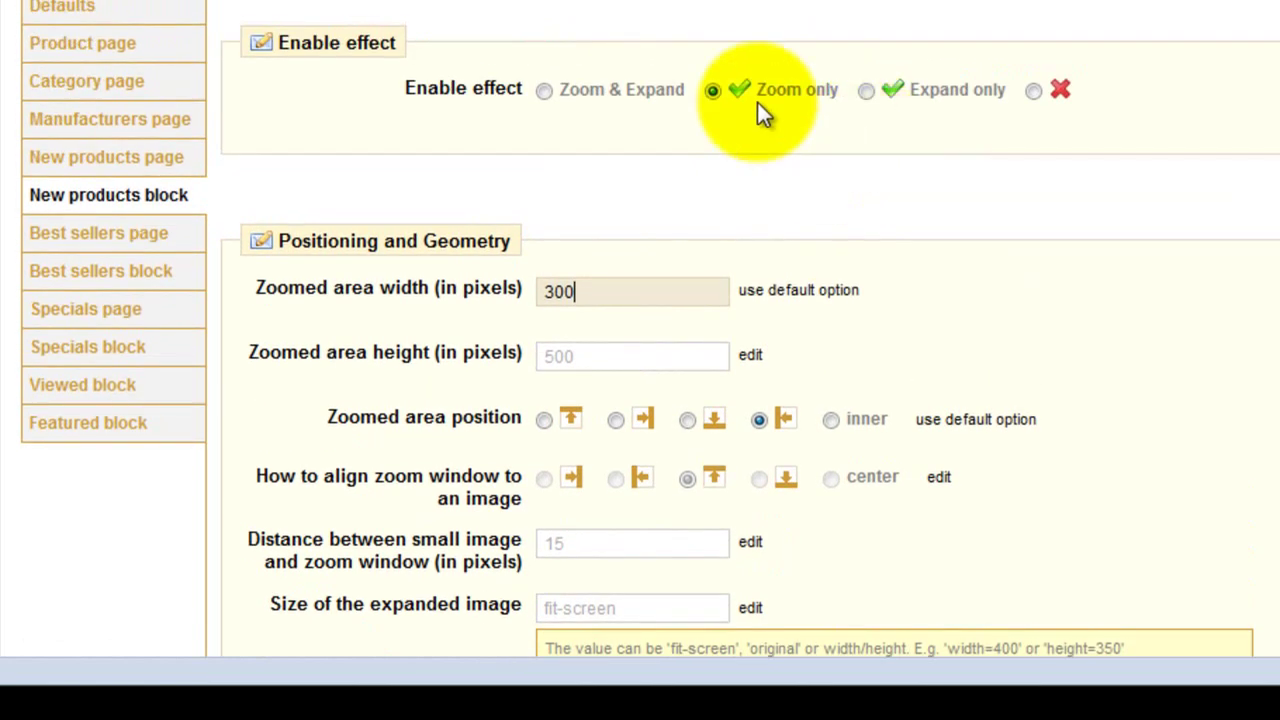
scroll(757, 102, up, 2)
click(666, 120)
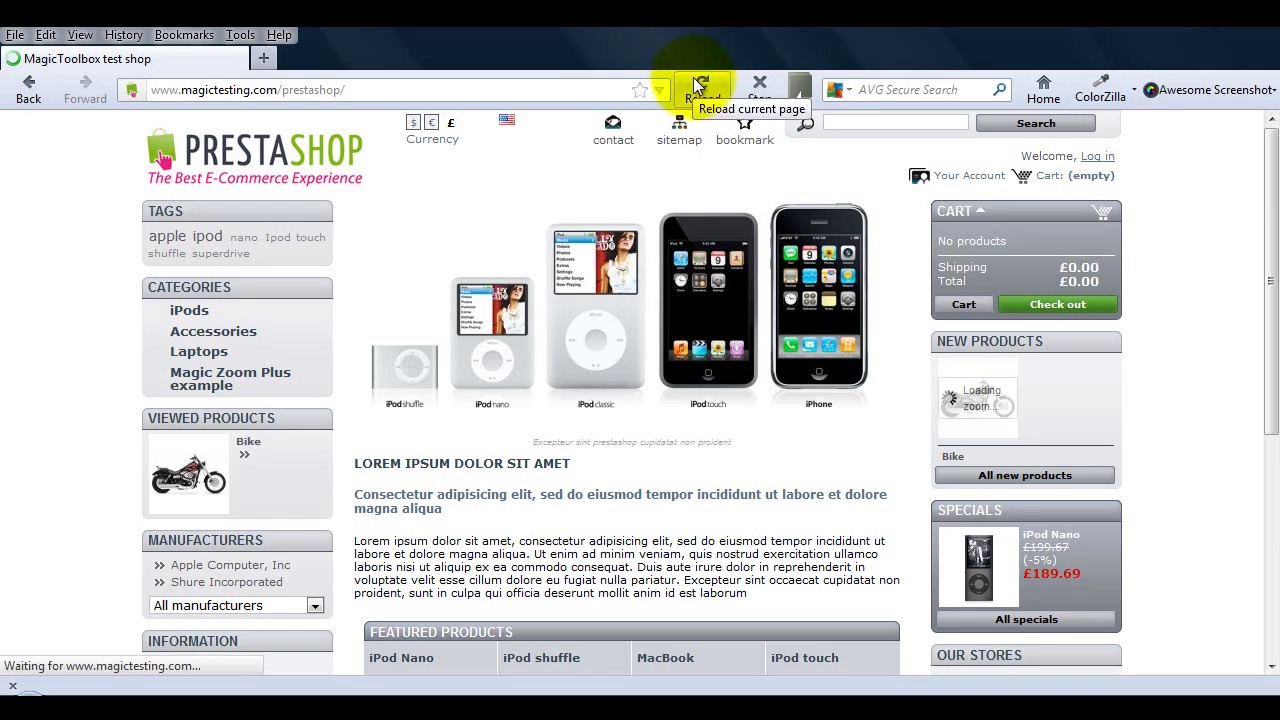
- Test the narrower zoom on the New products bike thumbnail, then open the Bike product page
click(970, 393)
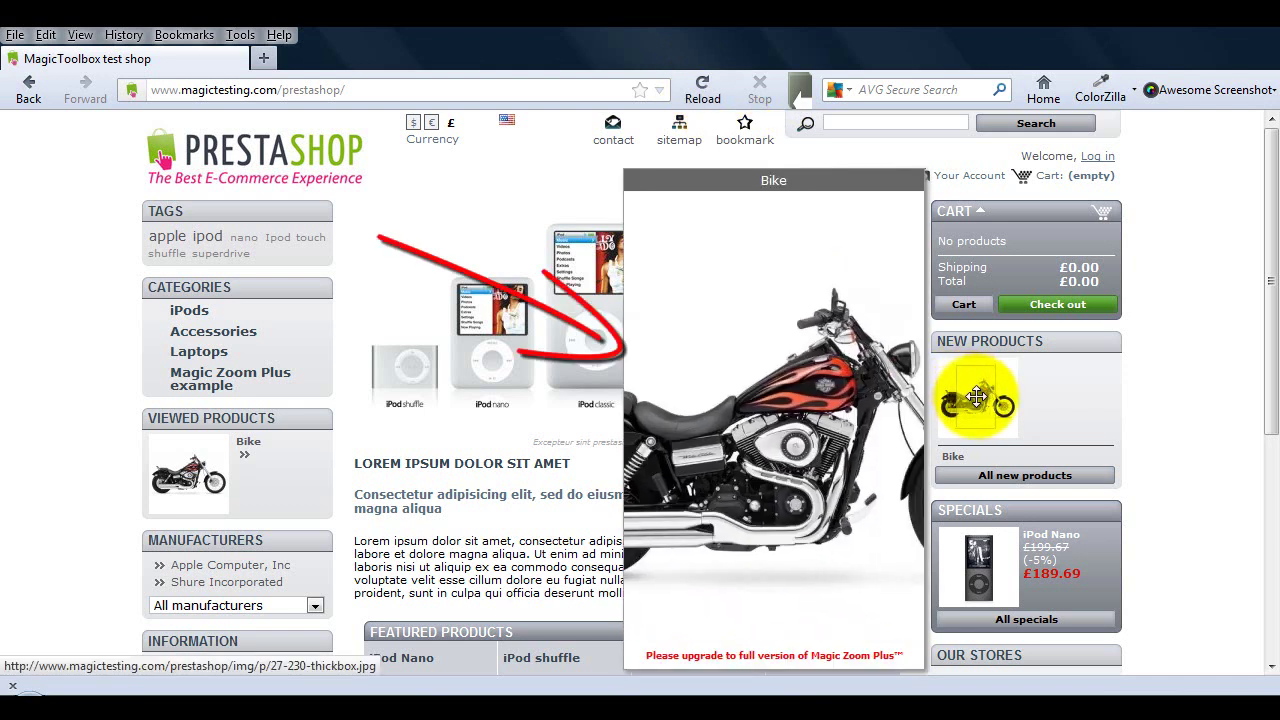
click(976, 397)
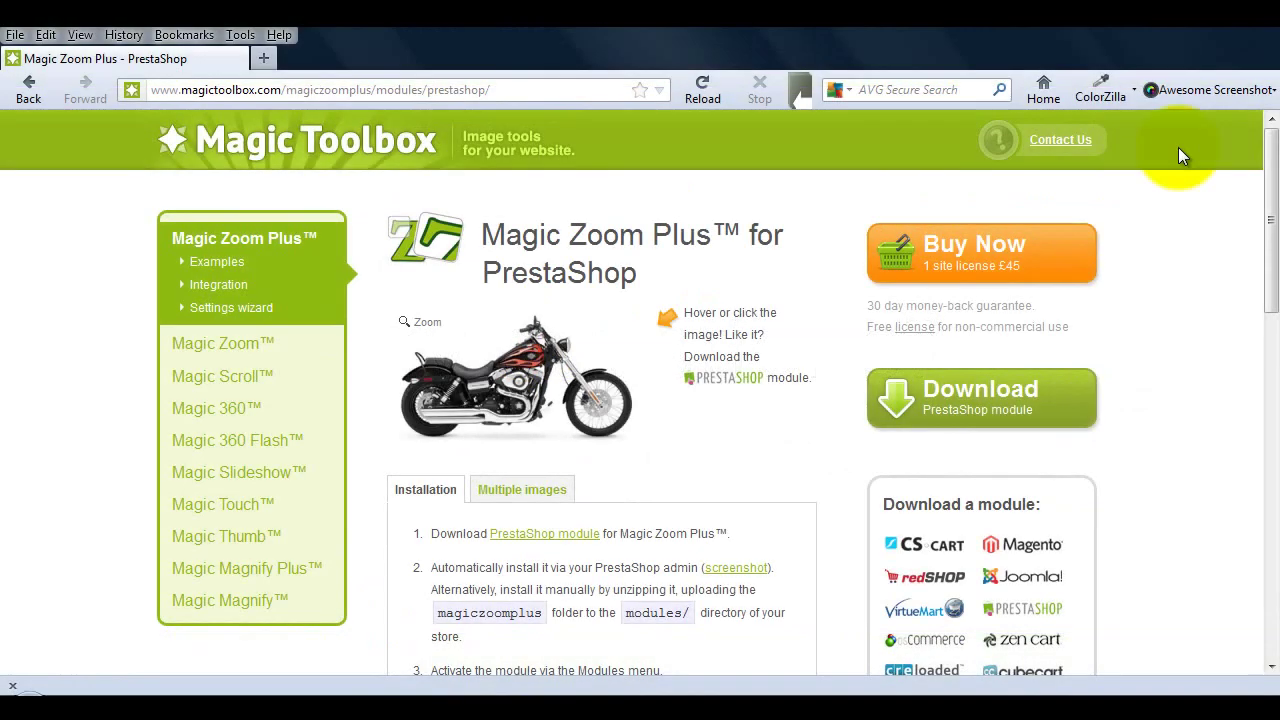
- Go to the Magic Toolbox Contact Us page with its support request form
click(1054, 147)
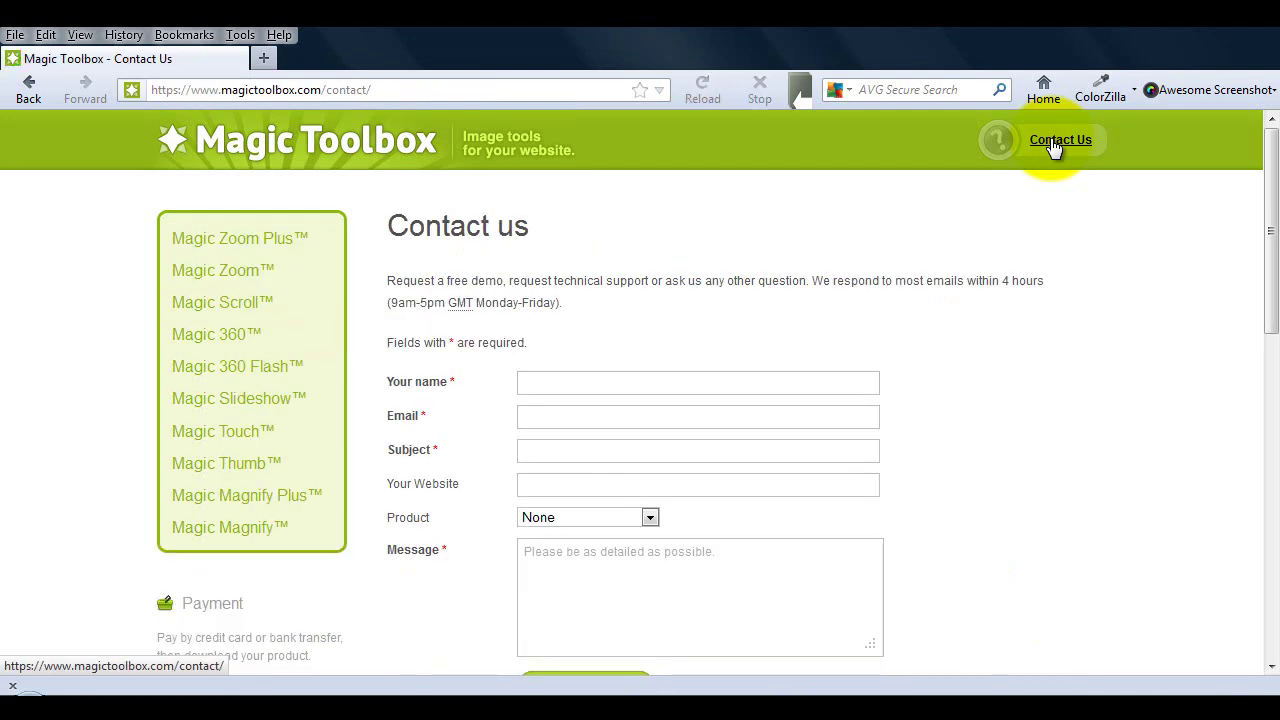